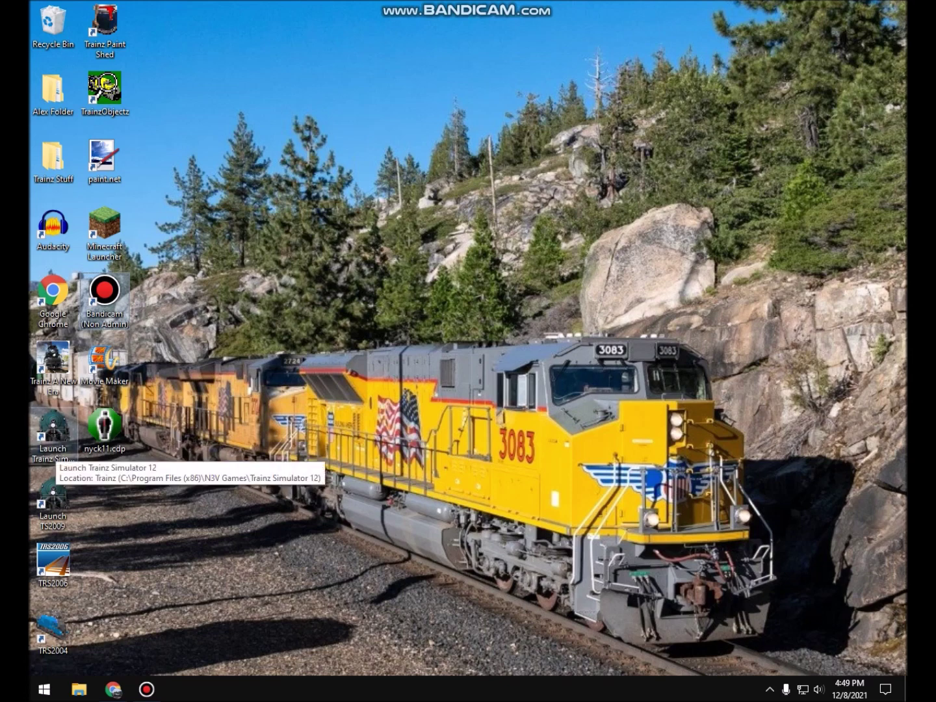
Step: Launch Trainz Simulator 12, open its Content Manager and search the assets for "nyc k-11"
double_click(56, 442)
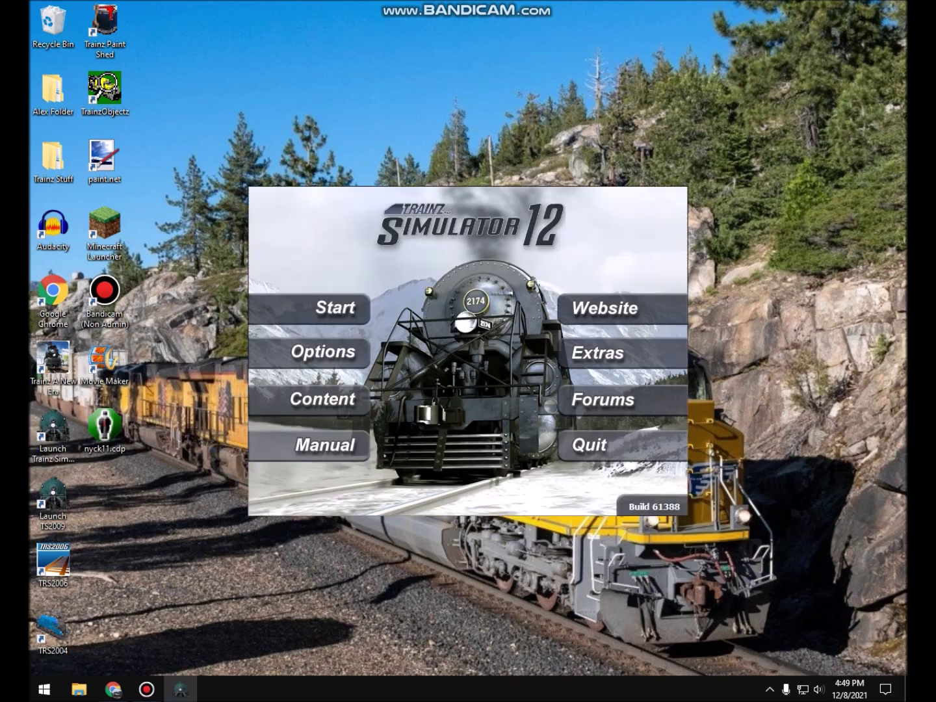
left_click(323, 399)
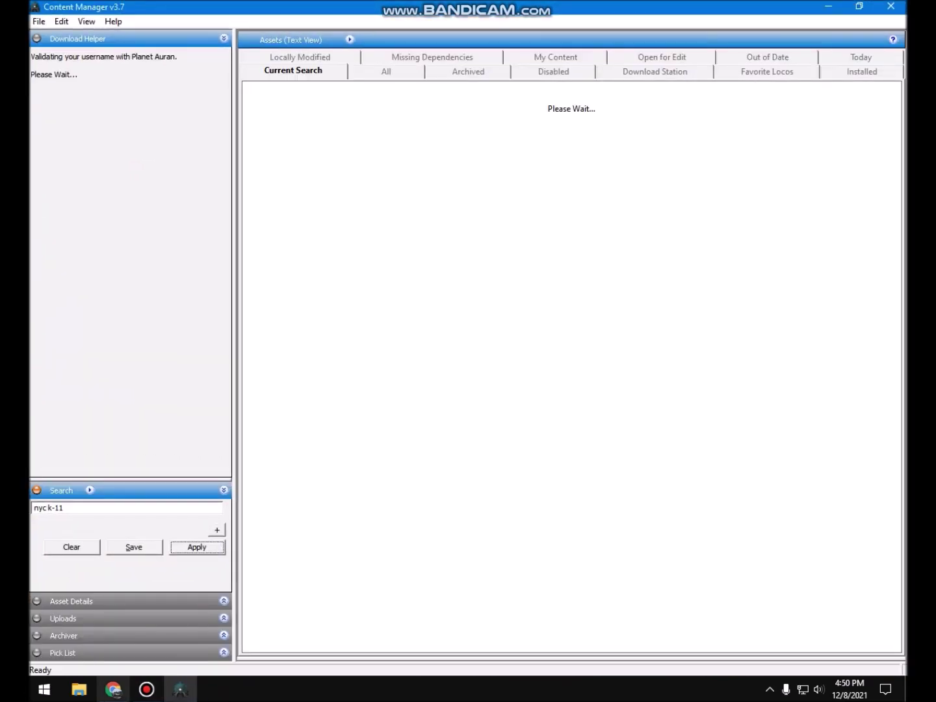
Step: Switch to Chrome, look through the Subpar Productions downloads page for the New York Central K-11 4-6-2 entry, and close the browser
left_click(113, 689)
scroll(468, 364, "down", 10)
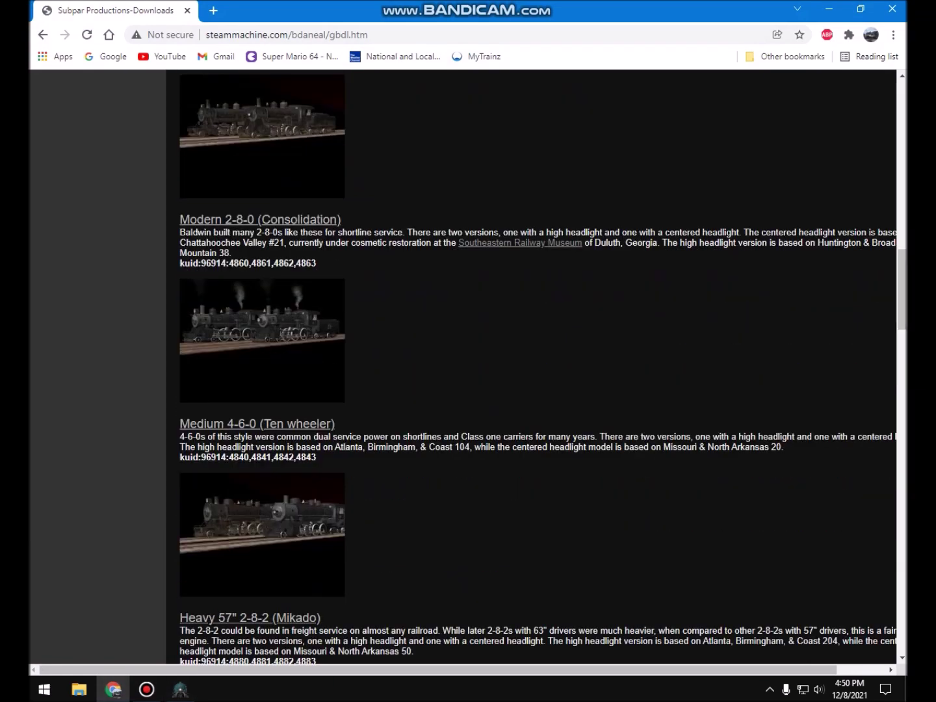
scroll(468, 364, "down", 3)
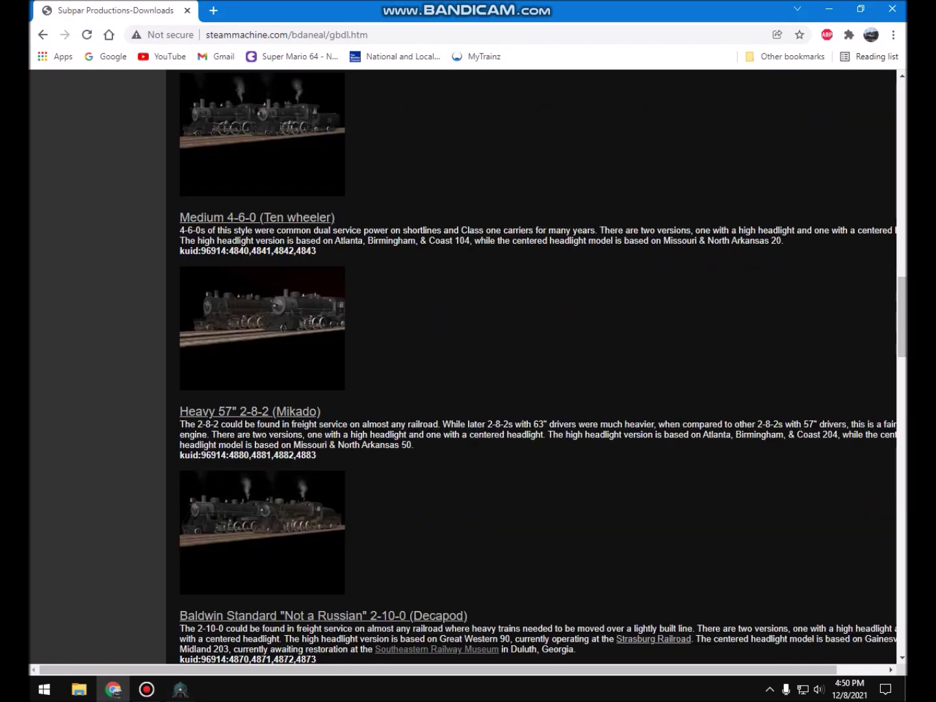
scroll(468, 364, "down", 9)
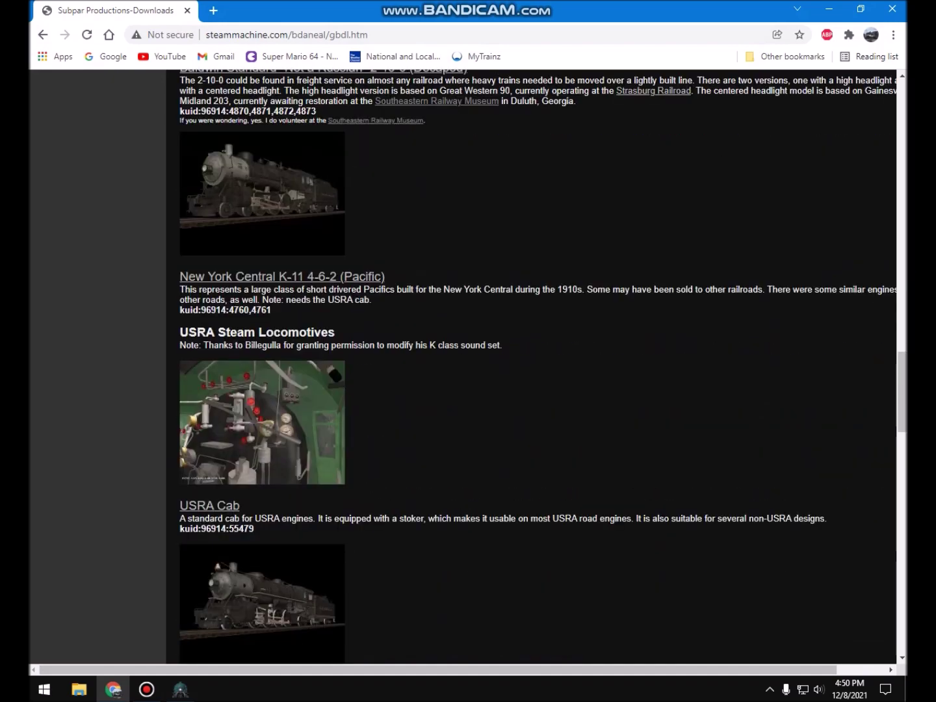
scroll(468, 365, "down", 20)
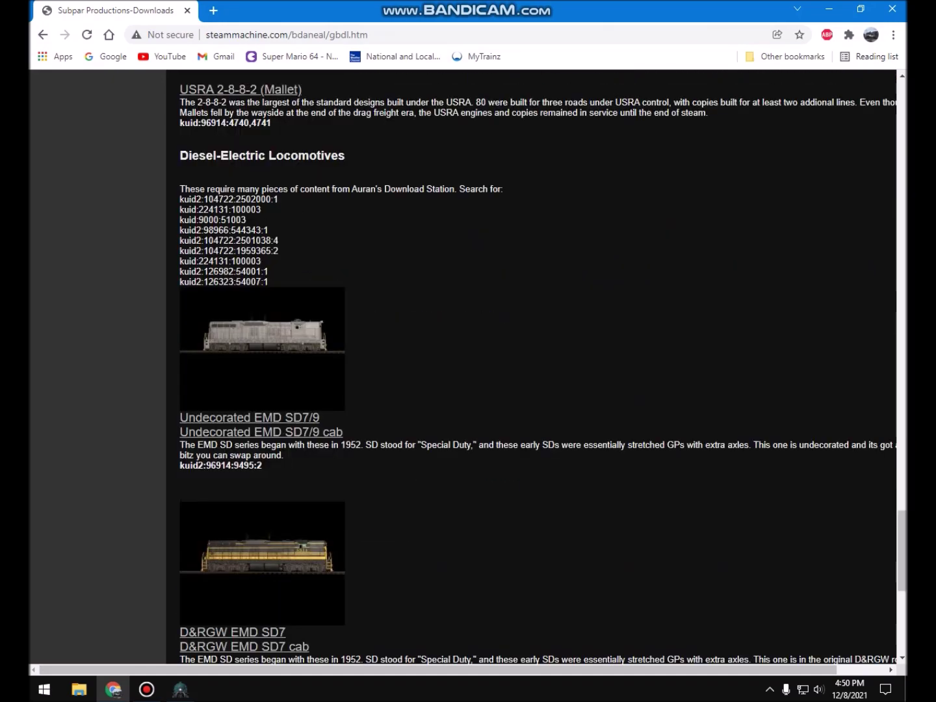
scroll(468, 364, "down", 1)
scroll(469, 364, "up", 20)
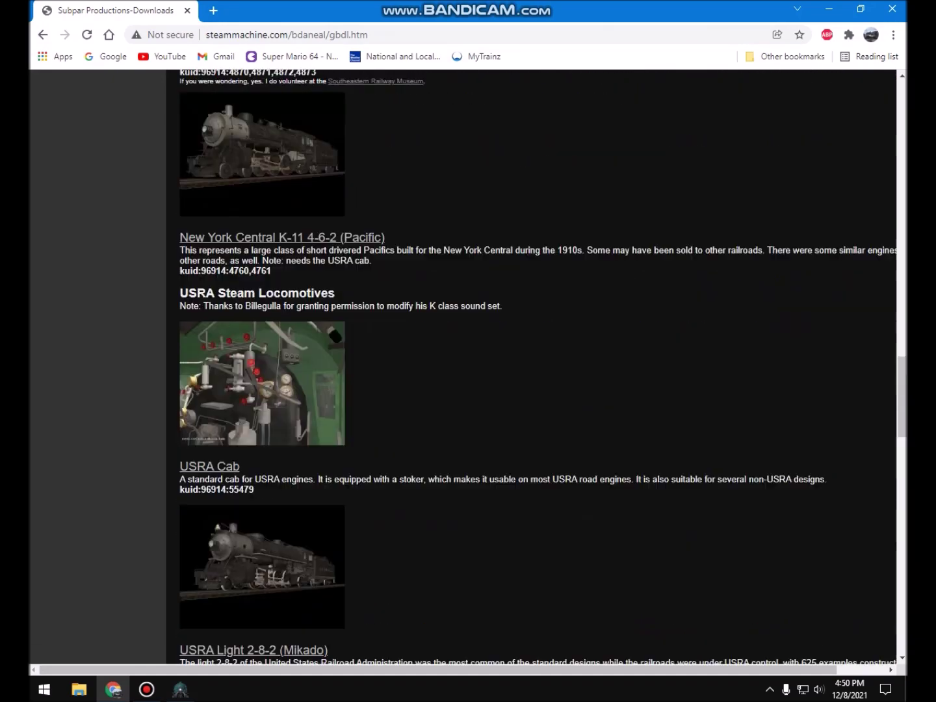
scroll(468, 364, "up", 9)
left_click(892, 9)
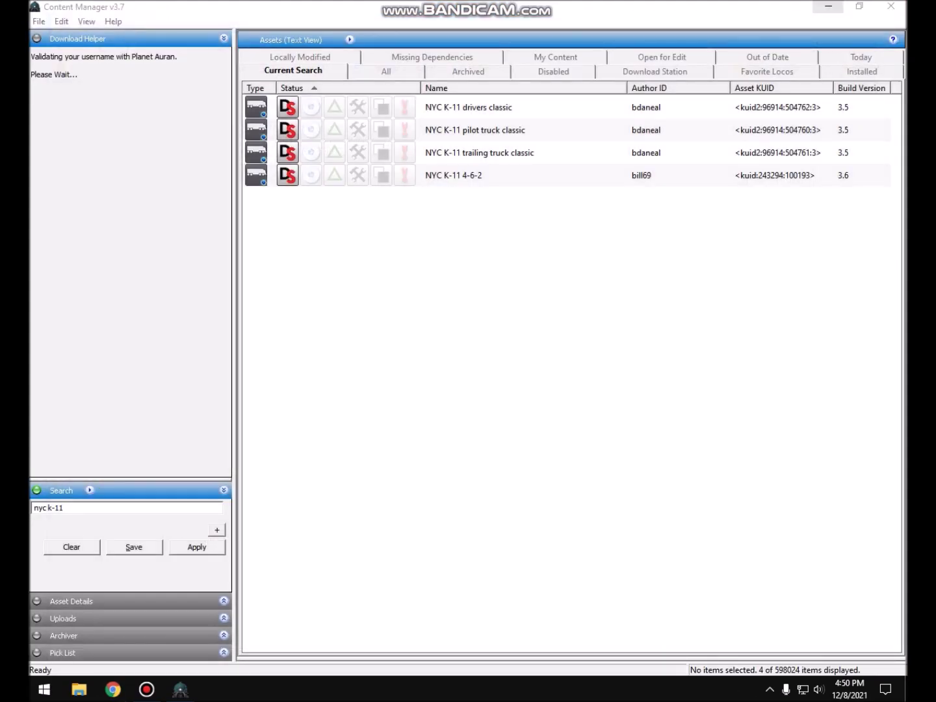
Step: Import nyck11.cdp from the desktop into Content Manager, overwriting already installed assets, and dismiss the import report
left_click(827, 6)
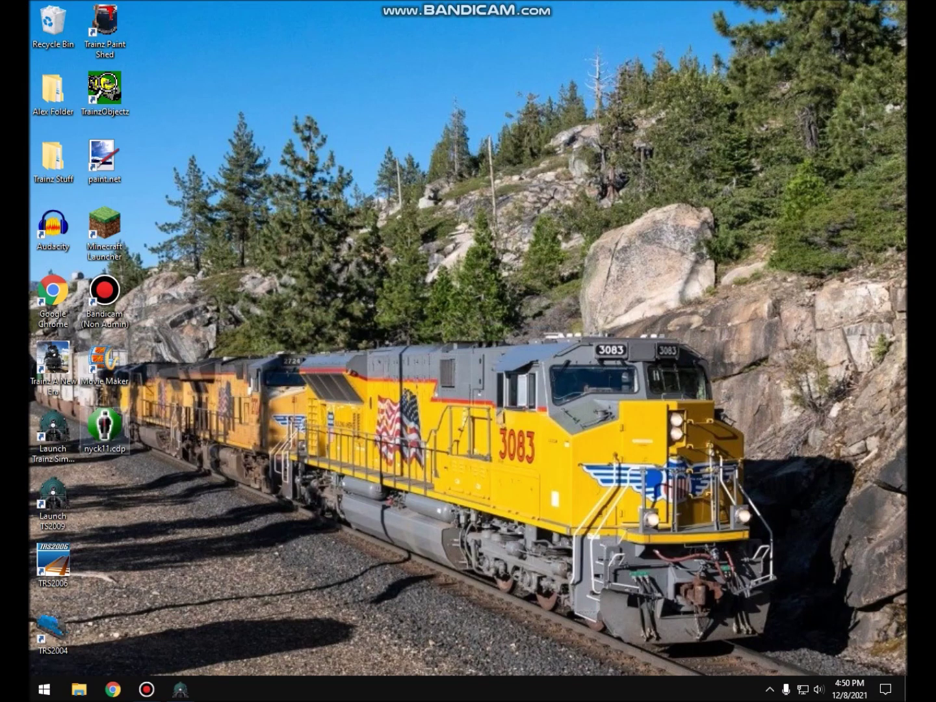
left_click_drag(104, 429, 184, 674)
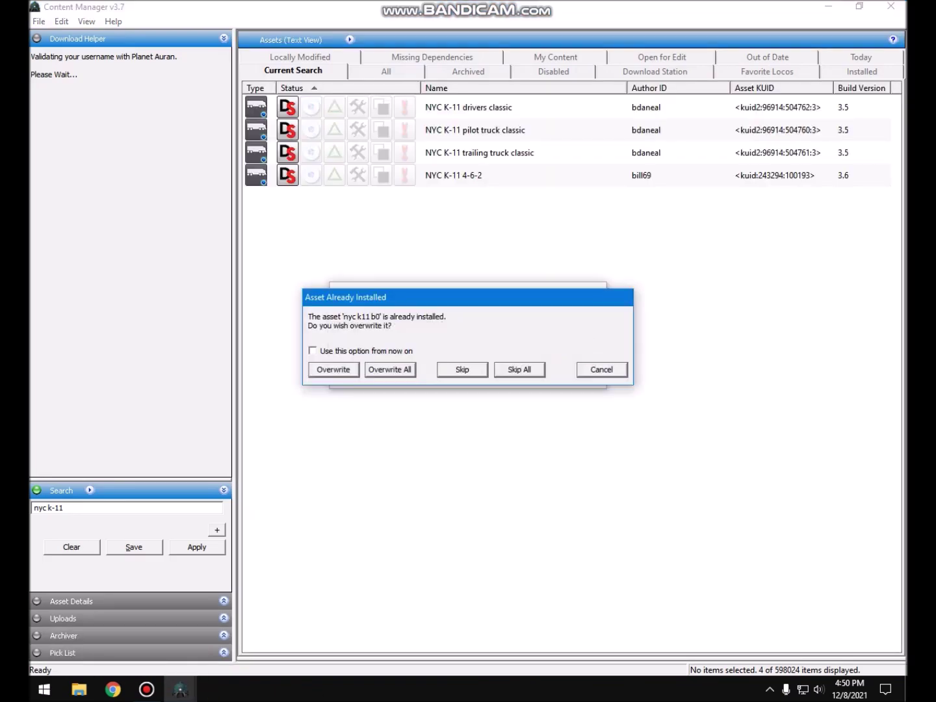
key("Return")
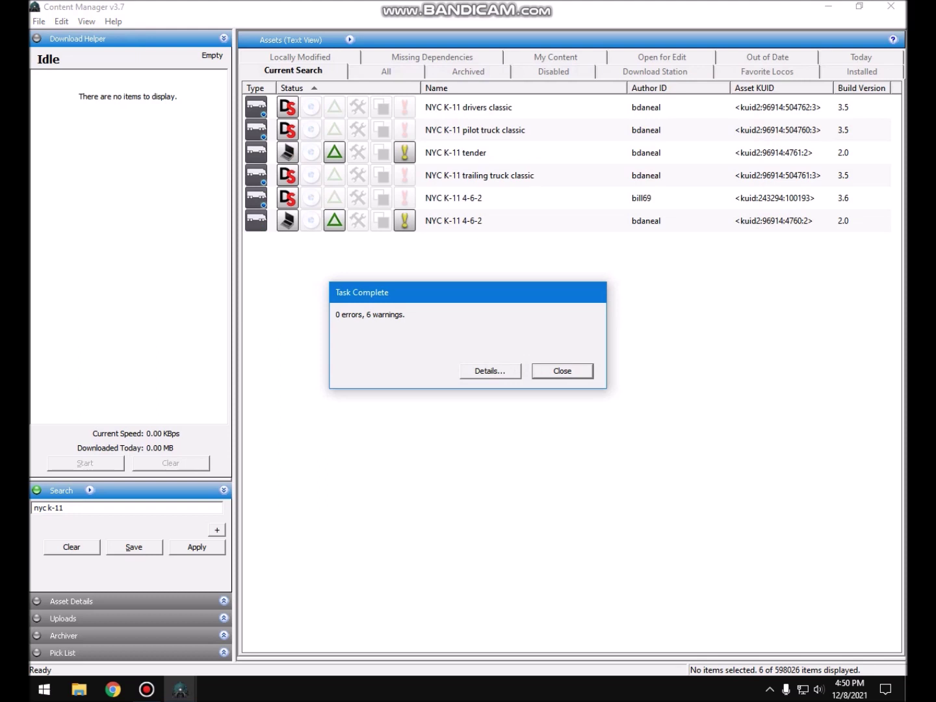
left_click(563, 371)
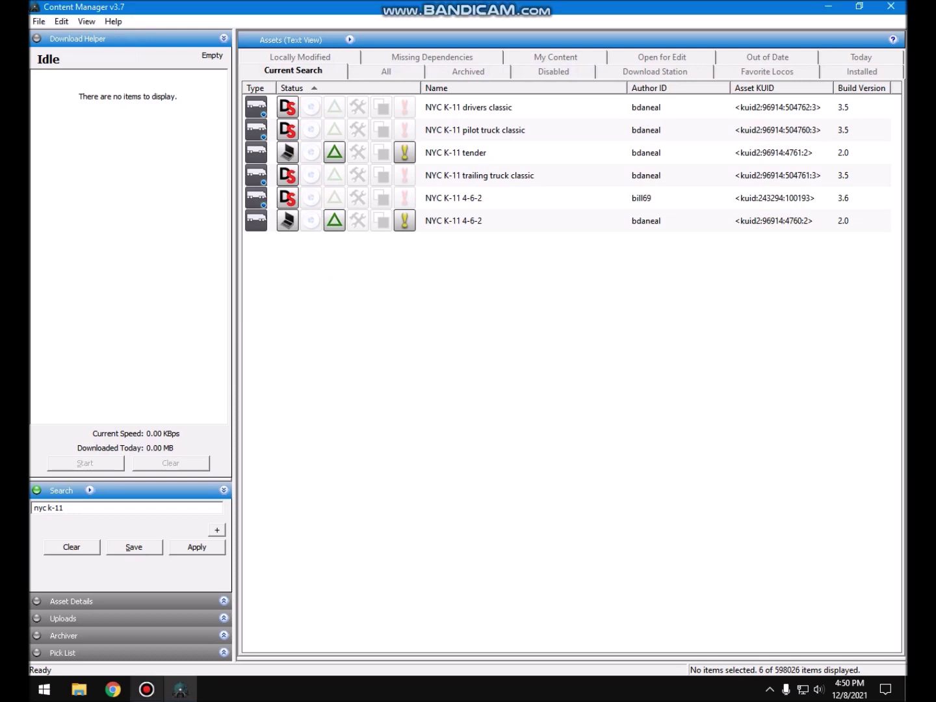
mouse_move(147, 690)
left_click(146, 612)
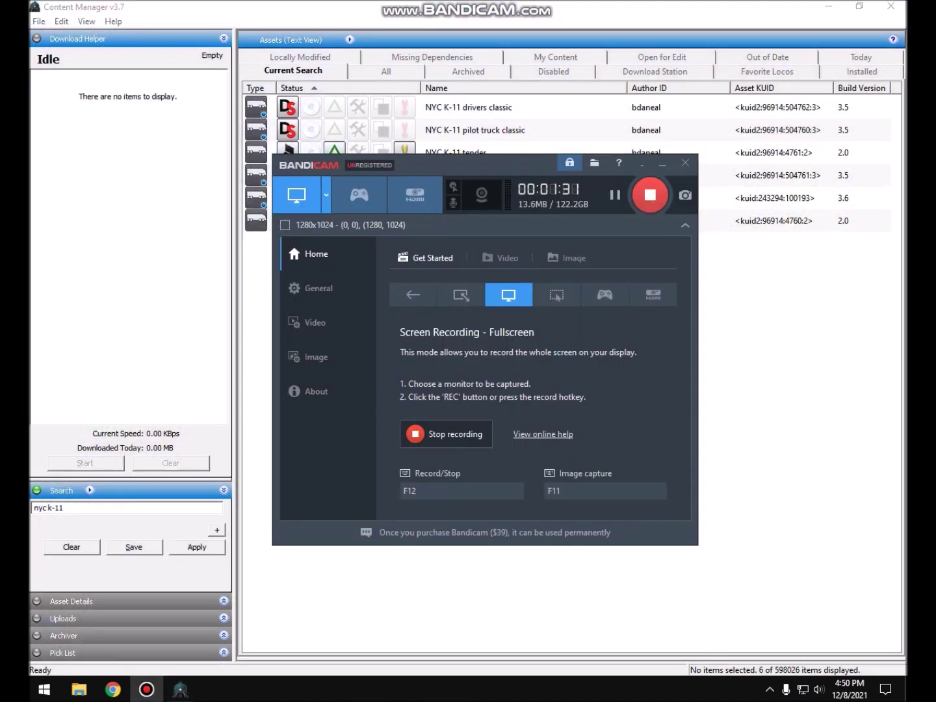
left_click(146, 688)
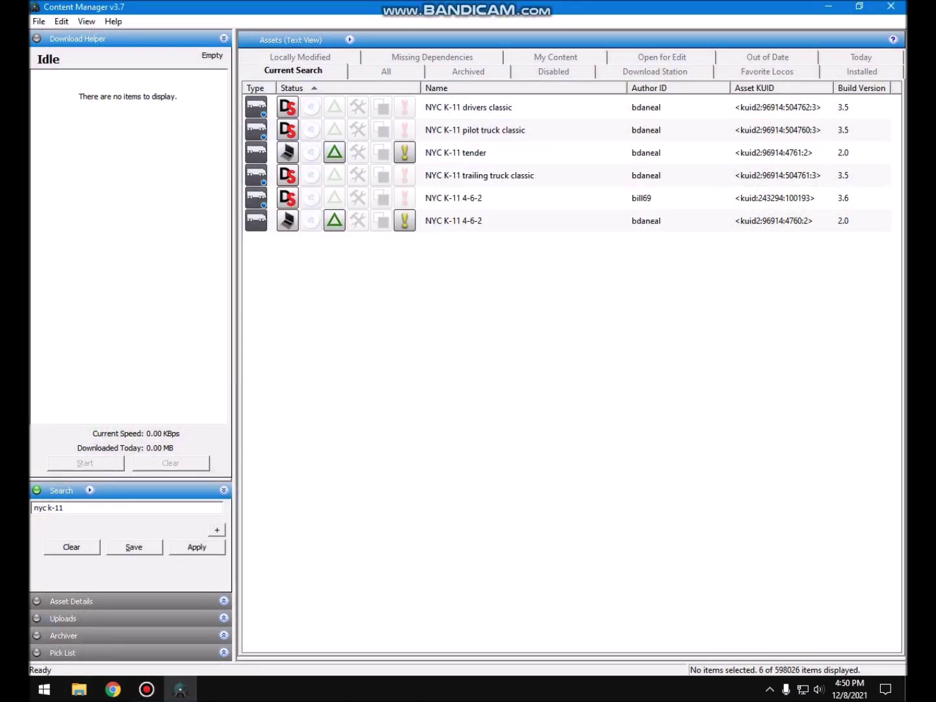
Step: Open the locally installed NYC K-11 4-6-2 in Content Creator Plus, upgrade its config file to current standards, and close the editor
right_click(426, 229)
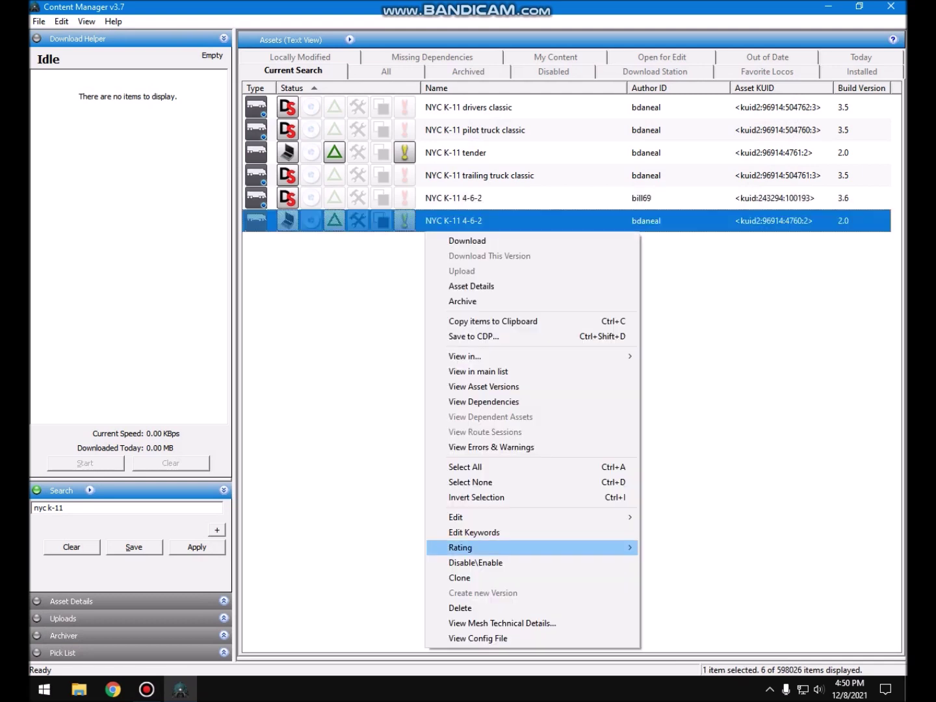
mouse_move(529, 517)
left_click(710, 583)
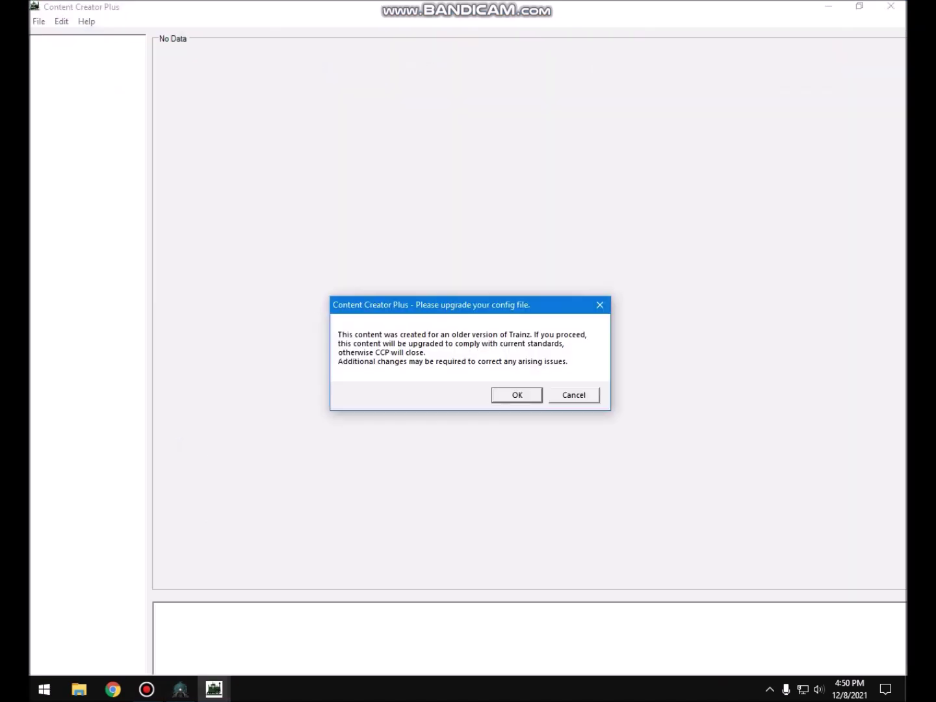
key("Return")
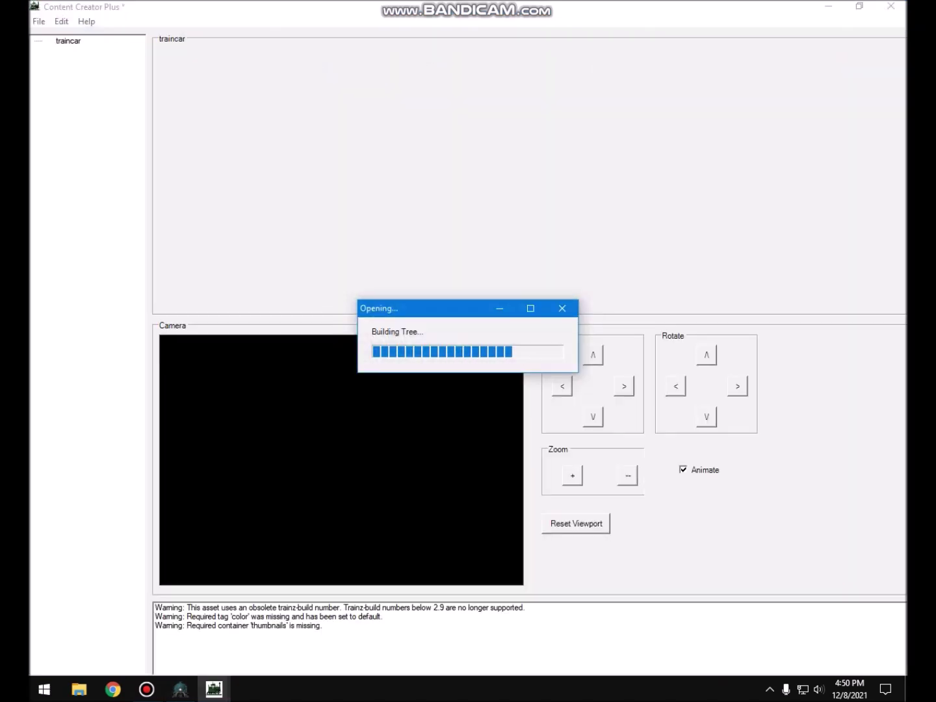
left_click(891, 6)
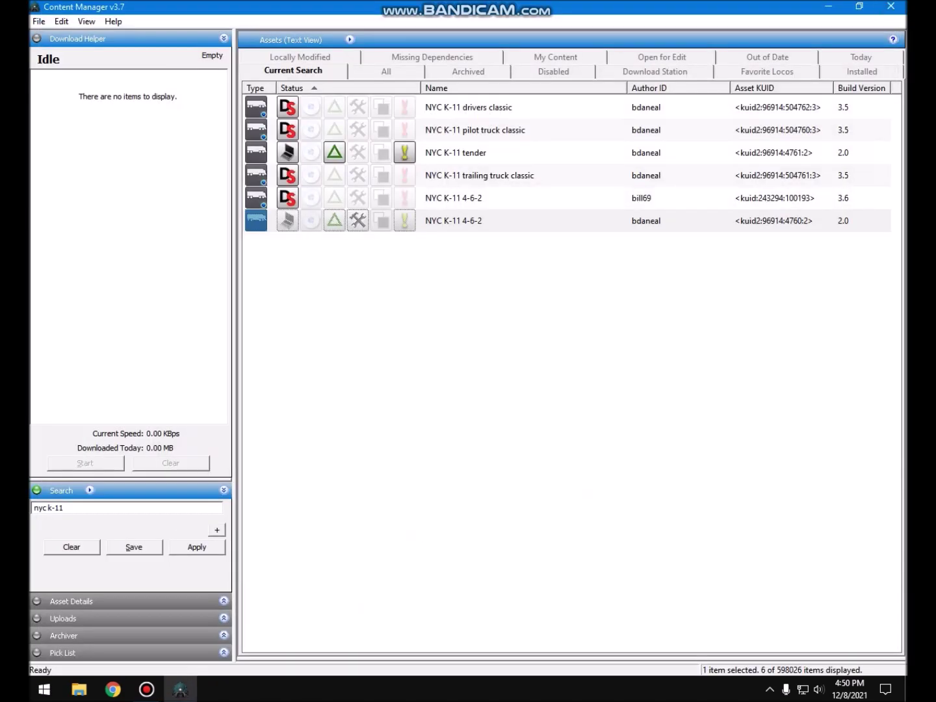
Step: Reopen the locally installed NYC K-11 4-6-2 in Content Creator Plus for editing
left_click(426, 221)
right_click(426, 221)
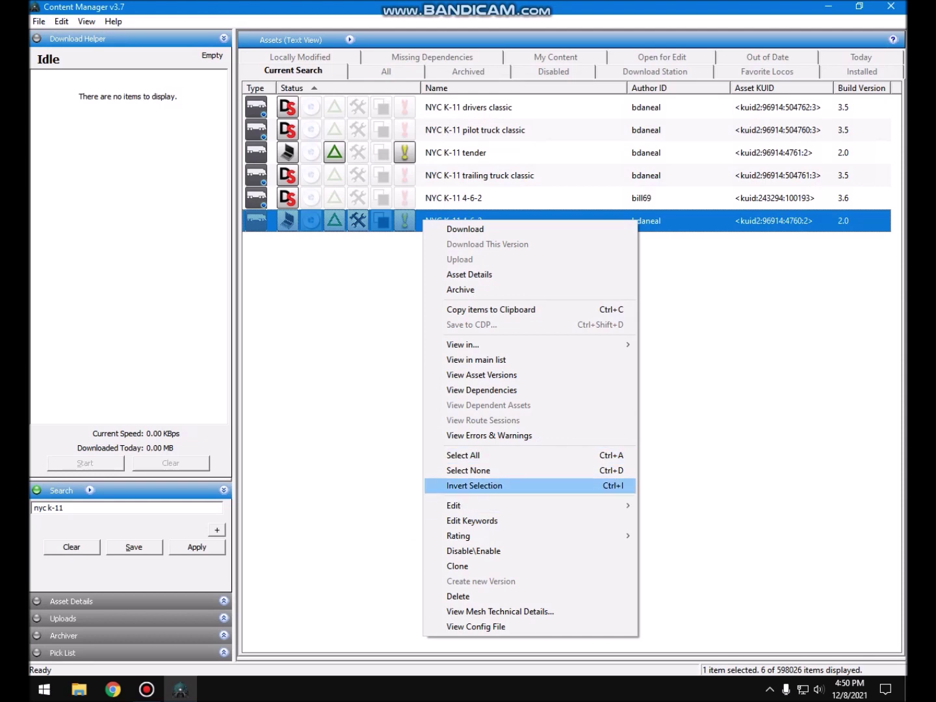
mouse_move(455, 505)
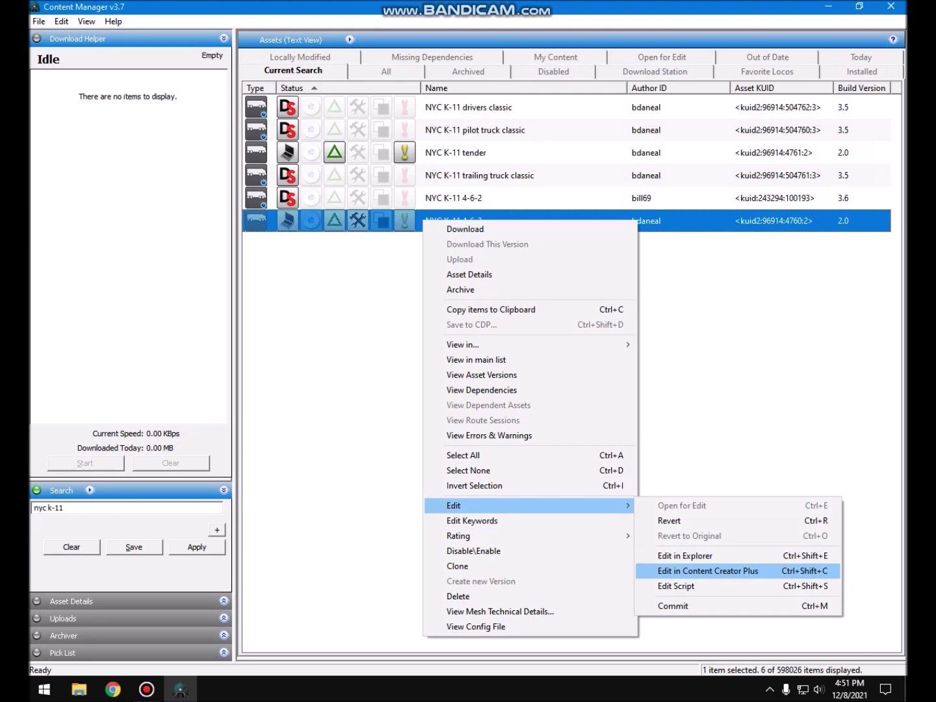
left_click(709, 570)
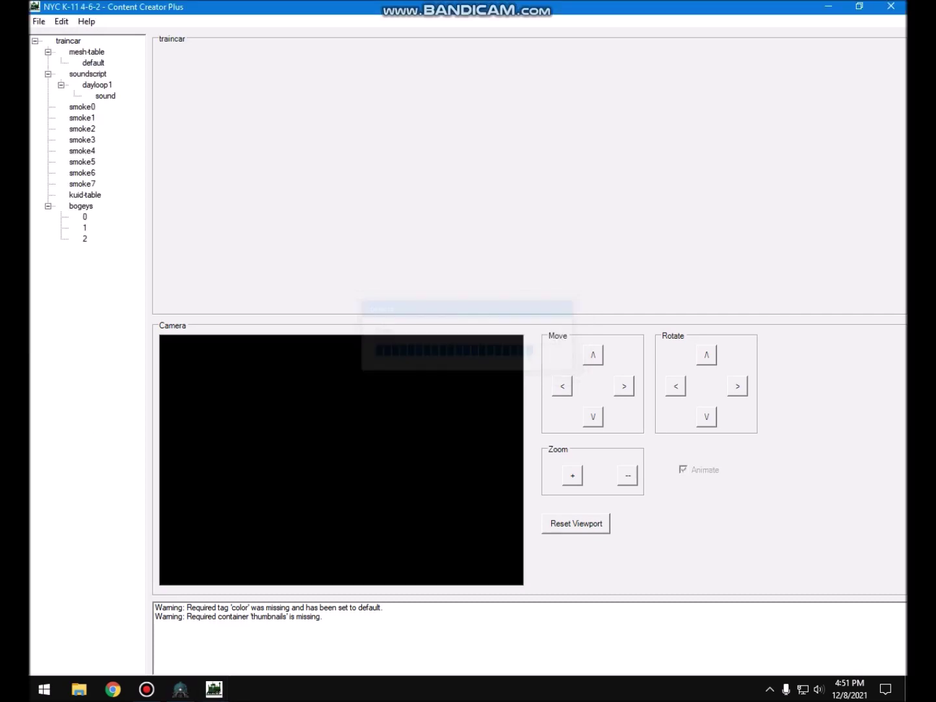
Step: Filter the horn sounds by "nyc" and assign NYC 5 chime as the locomotive's hornsound
left_click(459, 316)
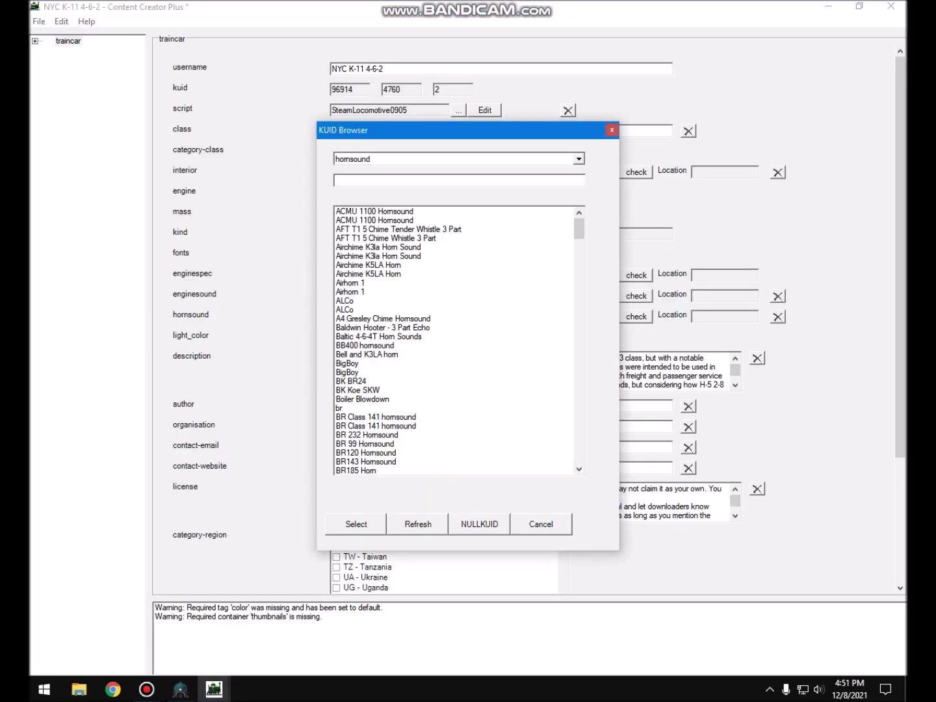
type("nyc")
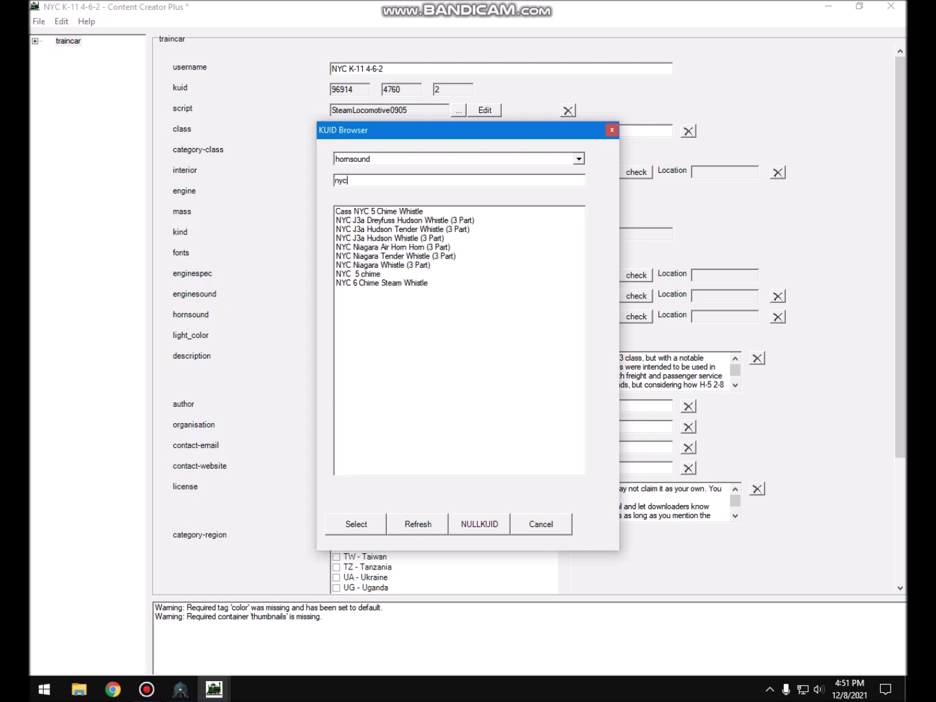
left_click(358, 274)
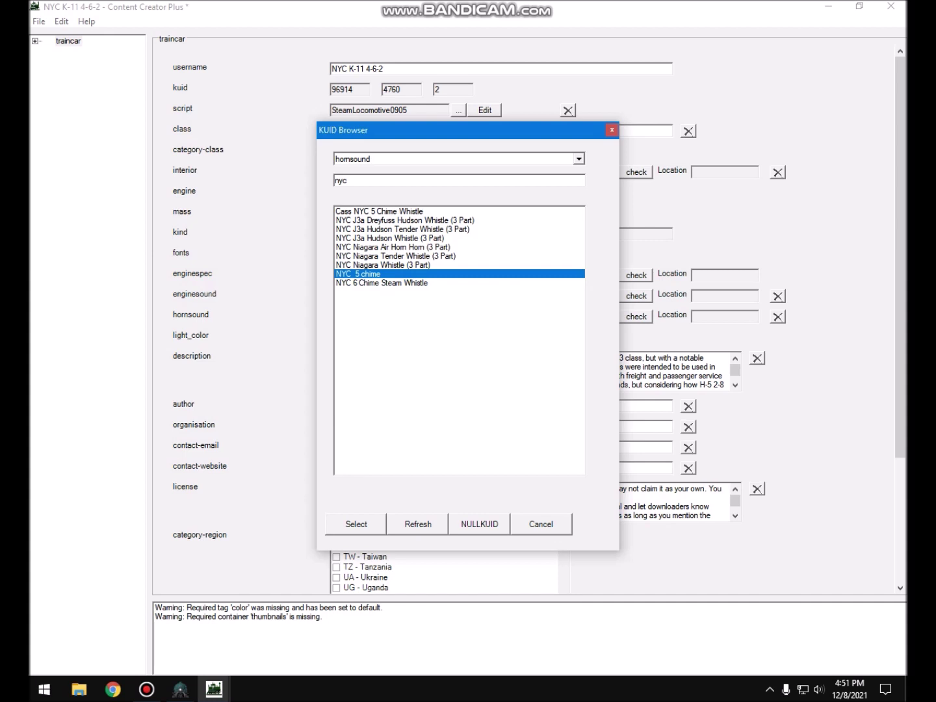
left_click(356, 524)
Step: Assign NYC Niagara Enginesound as the locomotive's enginesound
left_click(459, 295)
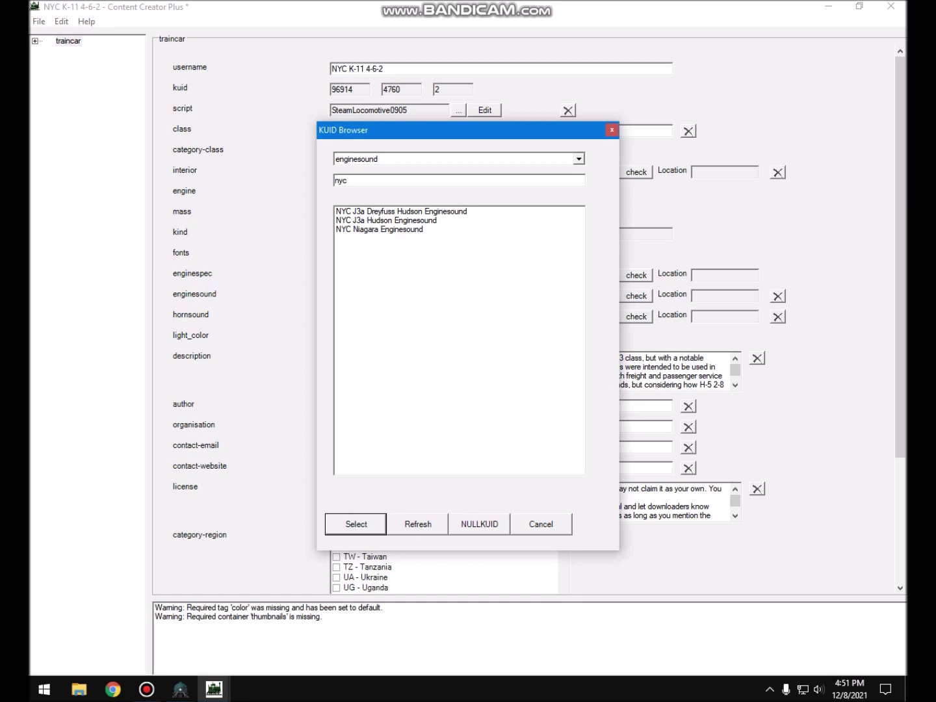
left_click(380, 229)
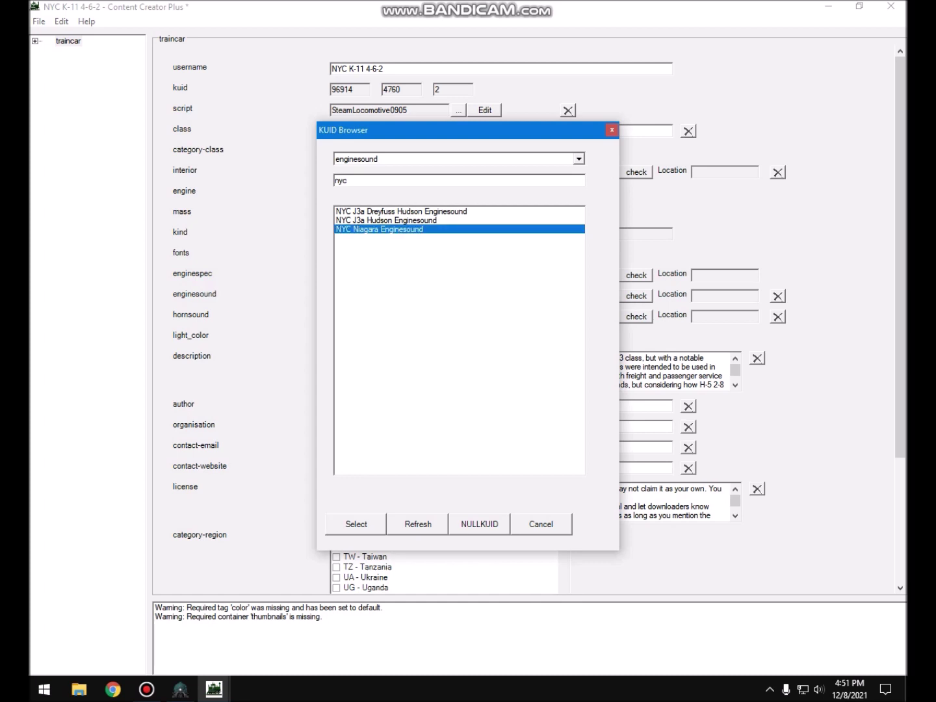
key("Return")
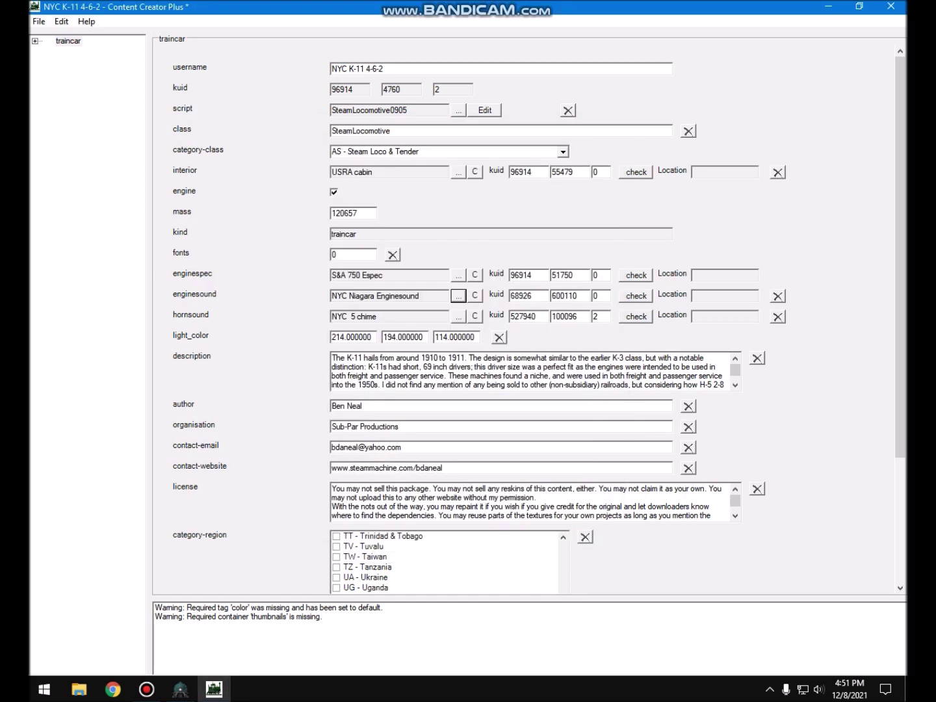
Step: Assign NYC K11 espec TS12 as the locomotive's enginespec
left_click(459, 275)
left_click(371, 237)
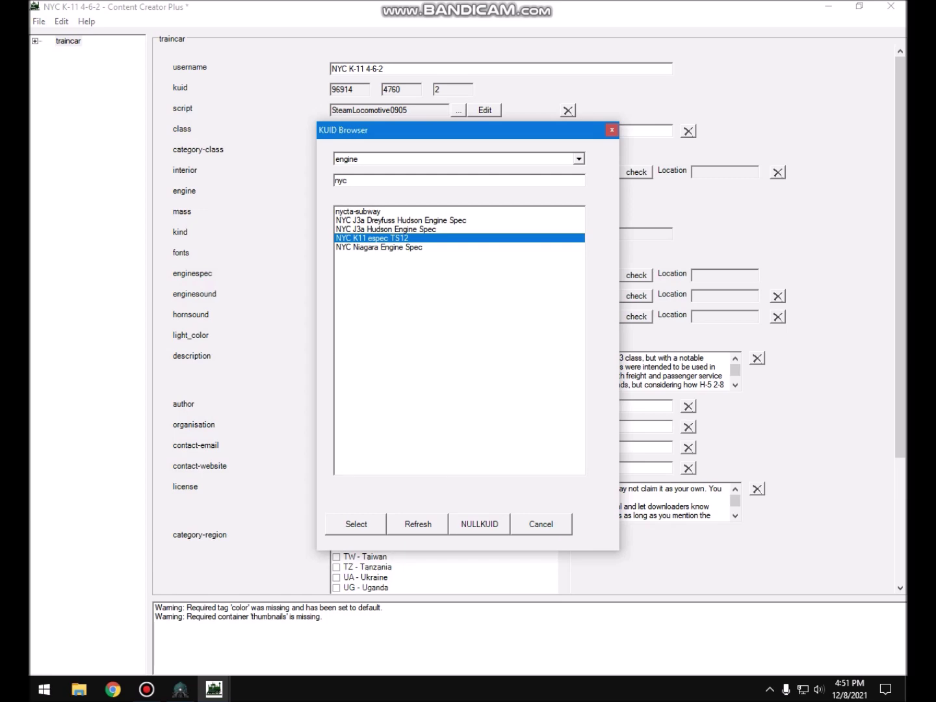
key("Return")
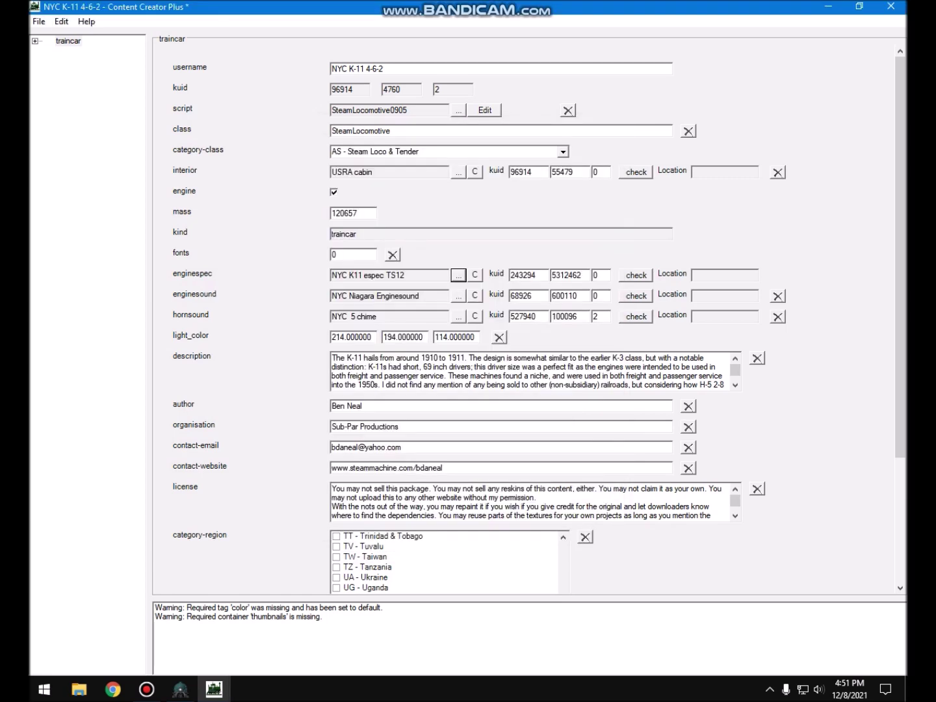
Step: Expand the traincar entry and examine the smoke effect settings from smoke0 through smoke5
scroll(526, 320, "down", 3)
scroll(527, 320, "up", 3)
left_click(67, 40)
left_click(36, 42)
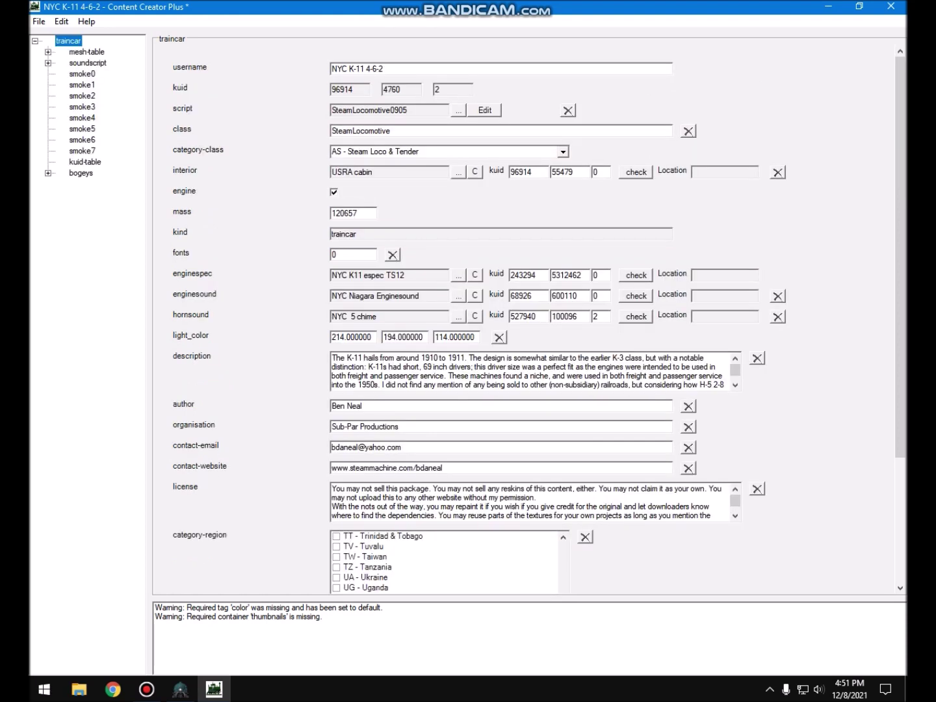
left_click(82, 73)
left_click(82, 73)
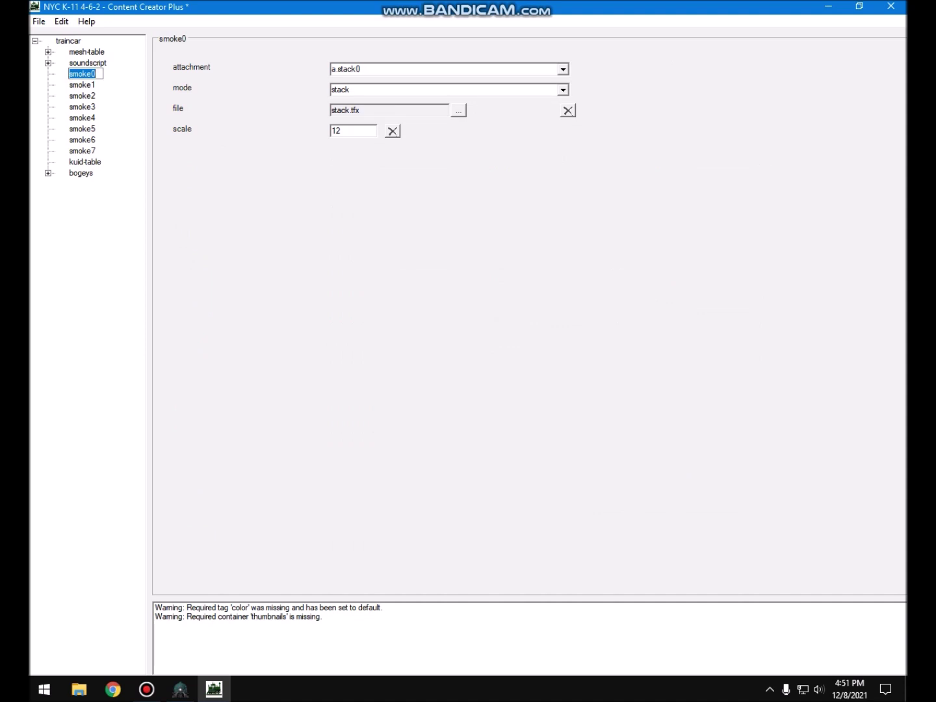
left_click(82, 84)
left_click(82, 96)
left_click(82, 106)
left_click(82, 128)
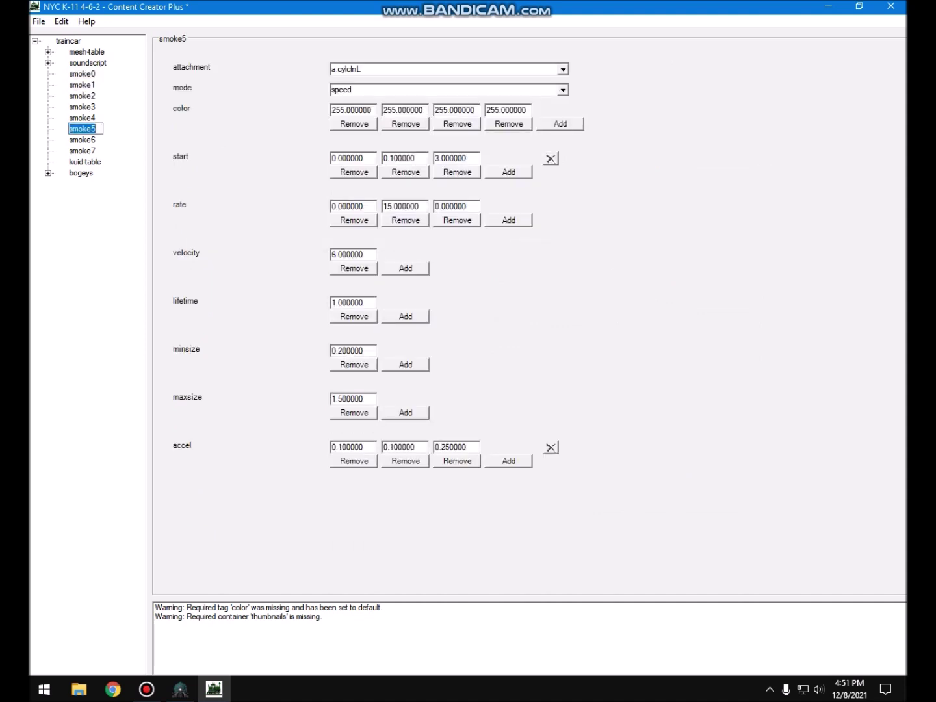
Step: Return to the main traincar properties and quit Content Creator Plus, saving the changes to the config file
key("Escape")
key("Home")
key("F2")
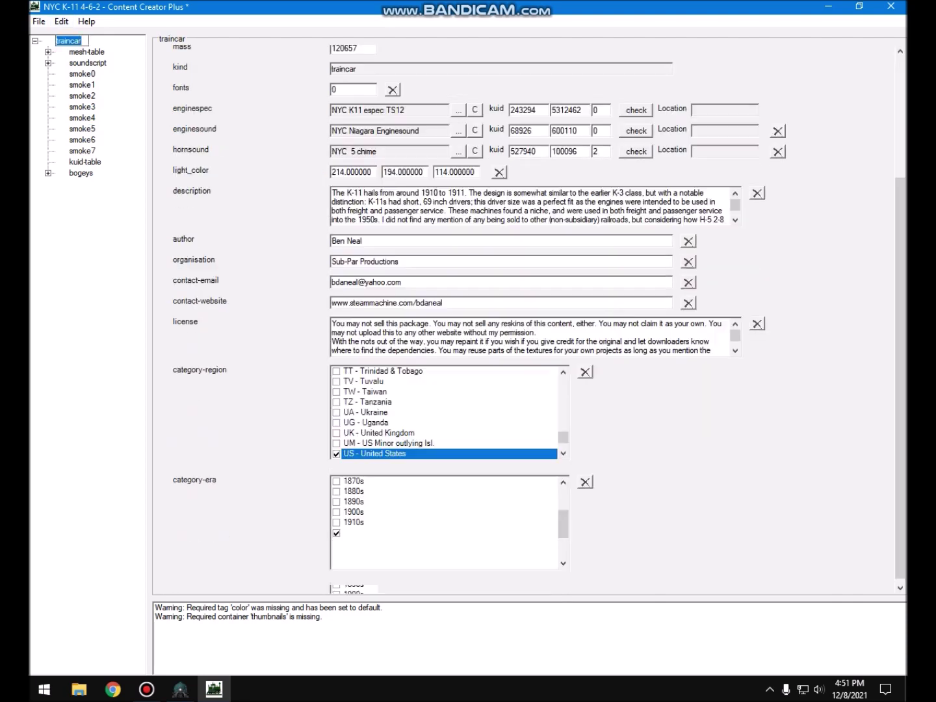
left_click(891, 6)
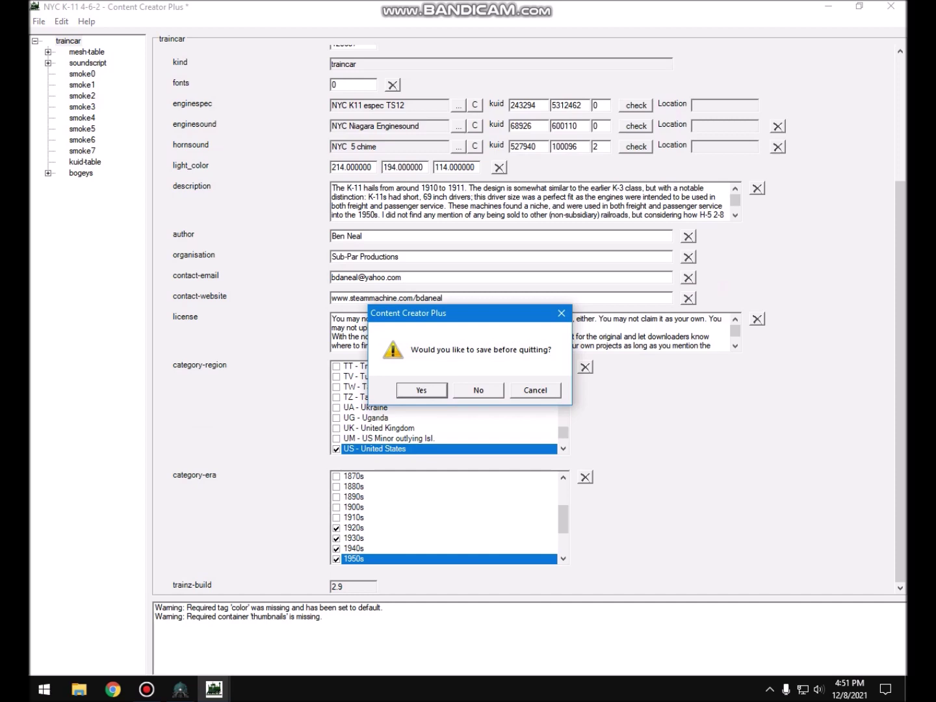
key("Return")
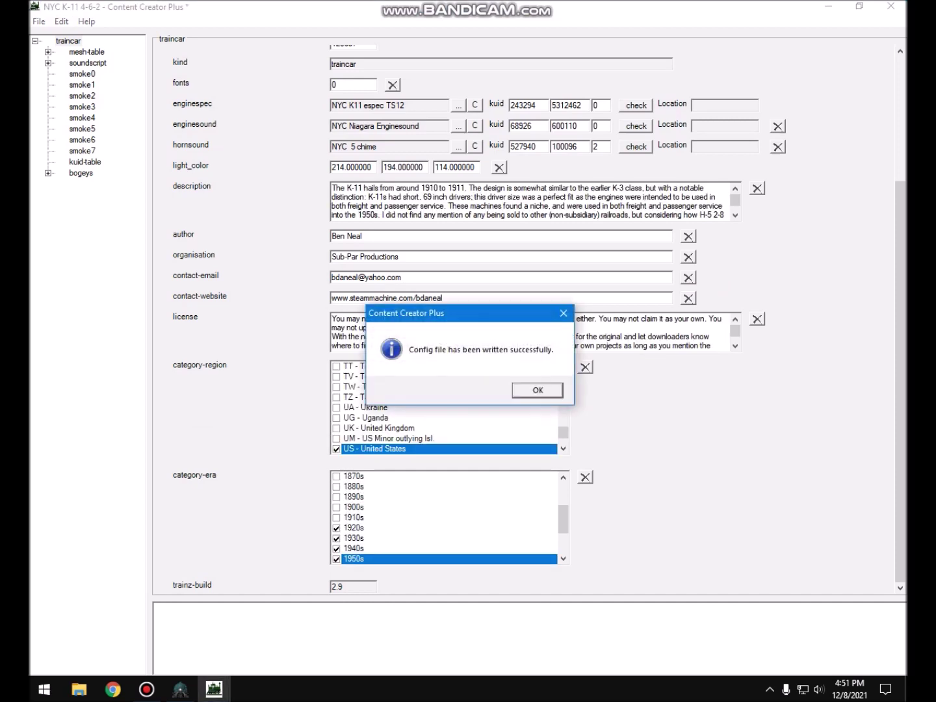
Step: Commit the edited NYC K-11 4-6-2 locomotive asset in Content Manager
key("Return")
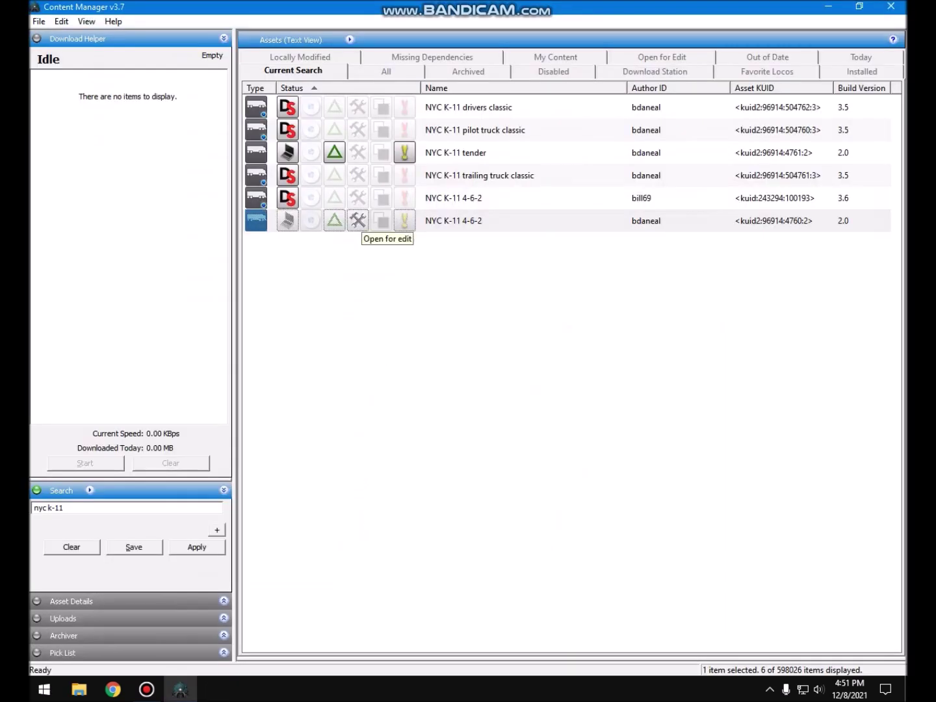
right_click(363, 220)
mouse_move(455, 505)
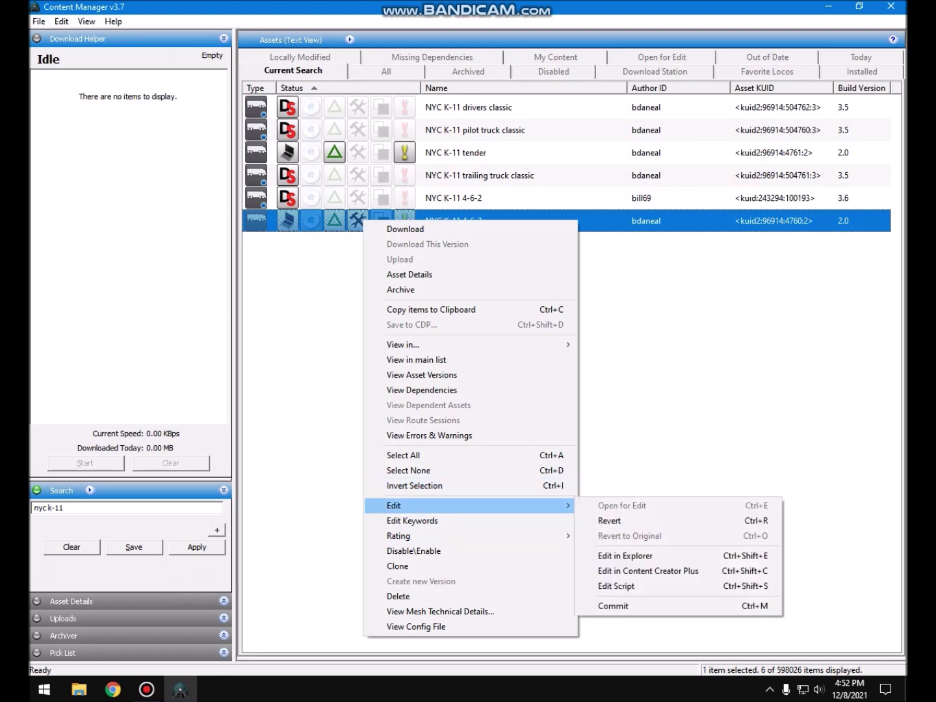
key("Return")
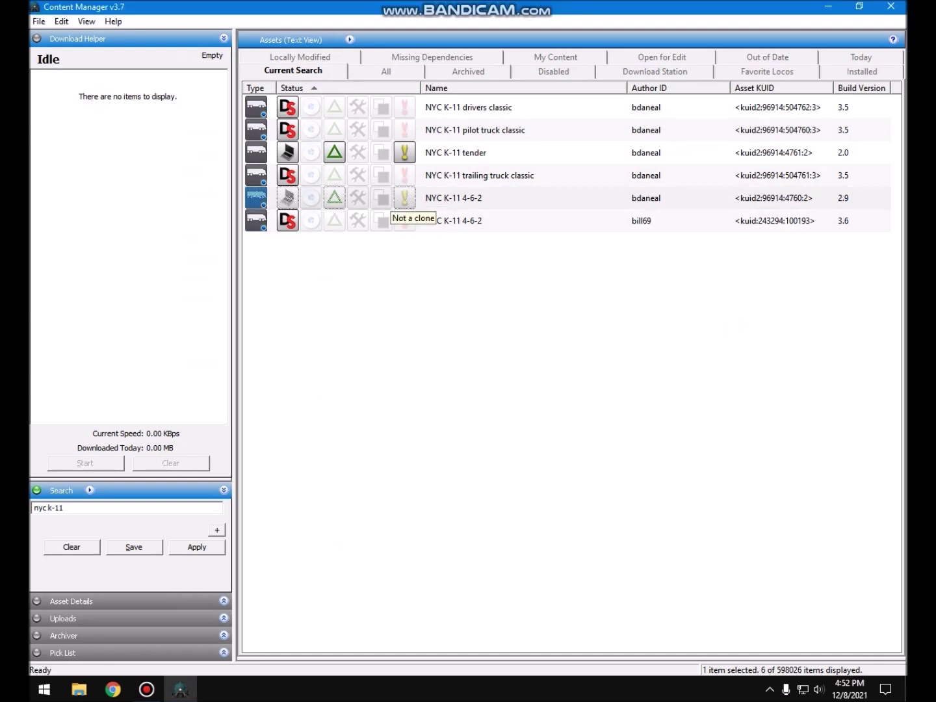
left_click(390, 198)
left_click(410, 177)
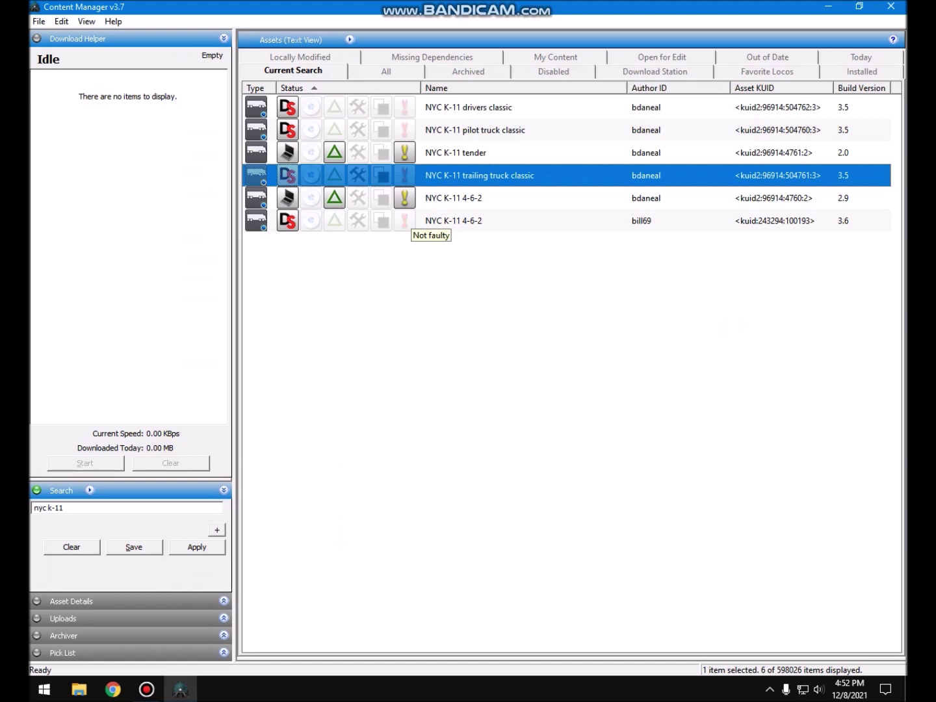
left_click(406, 199)
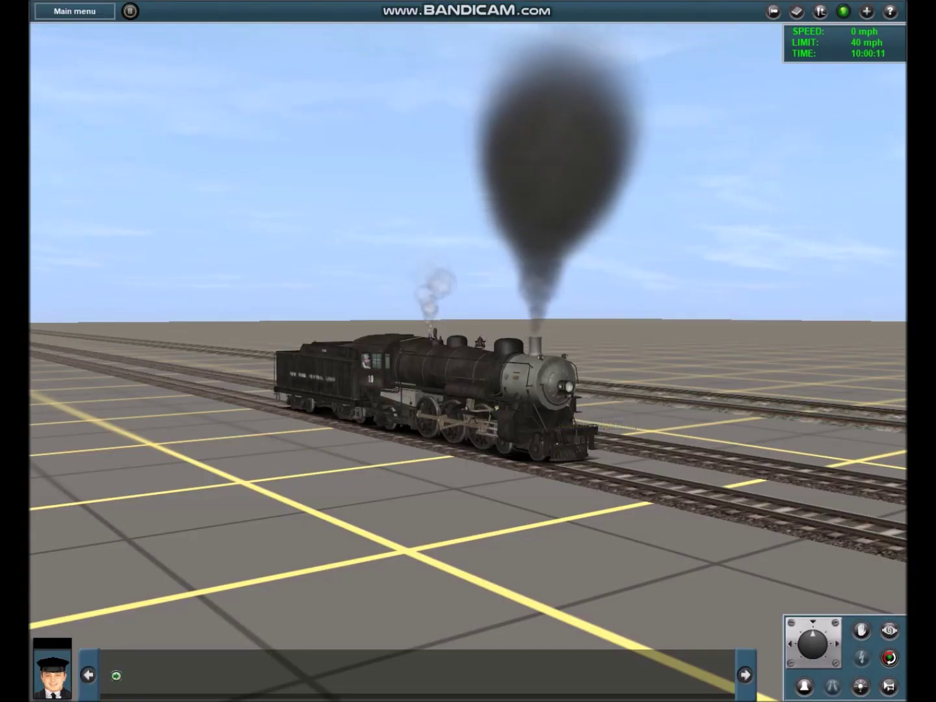
Step: Switch to the Trainz driving session and test-run the K-11, examining its smoke, boiler and running gear from both sides
scroll(468, 351, "up", 5)
scroll(467, 351, "down", 5)
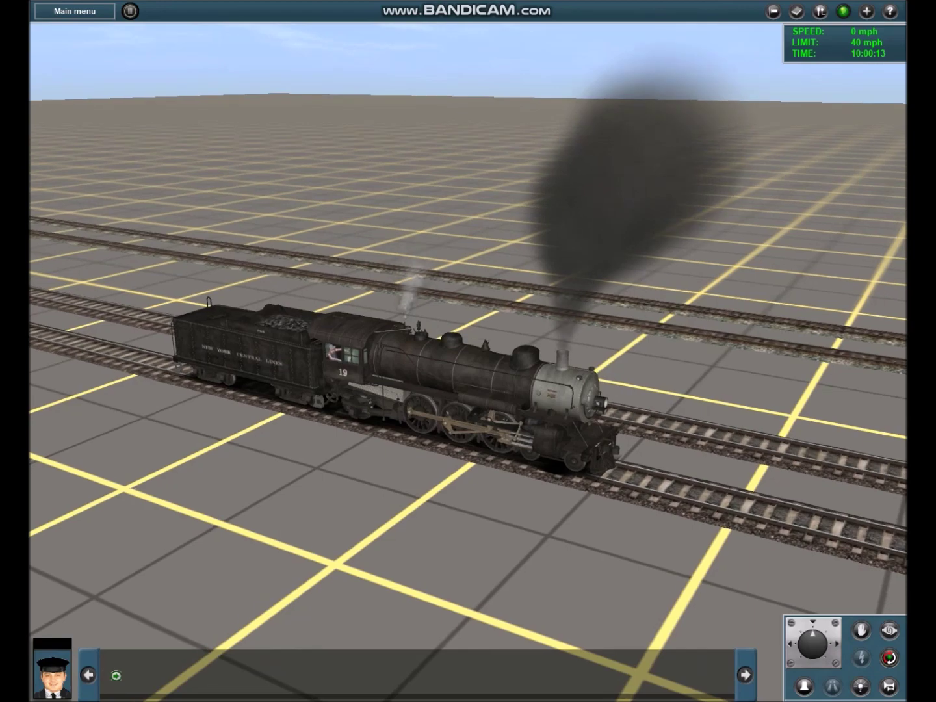
key("Down")
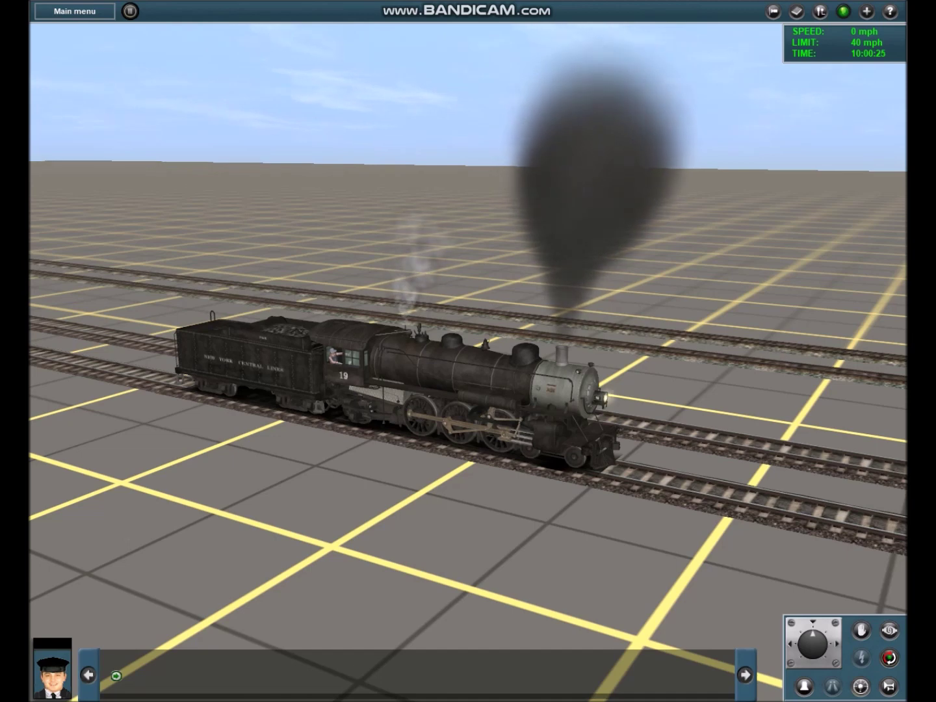
key("w")
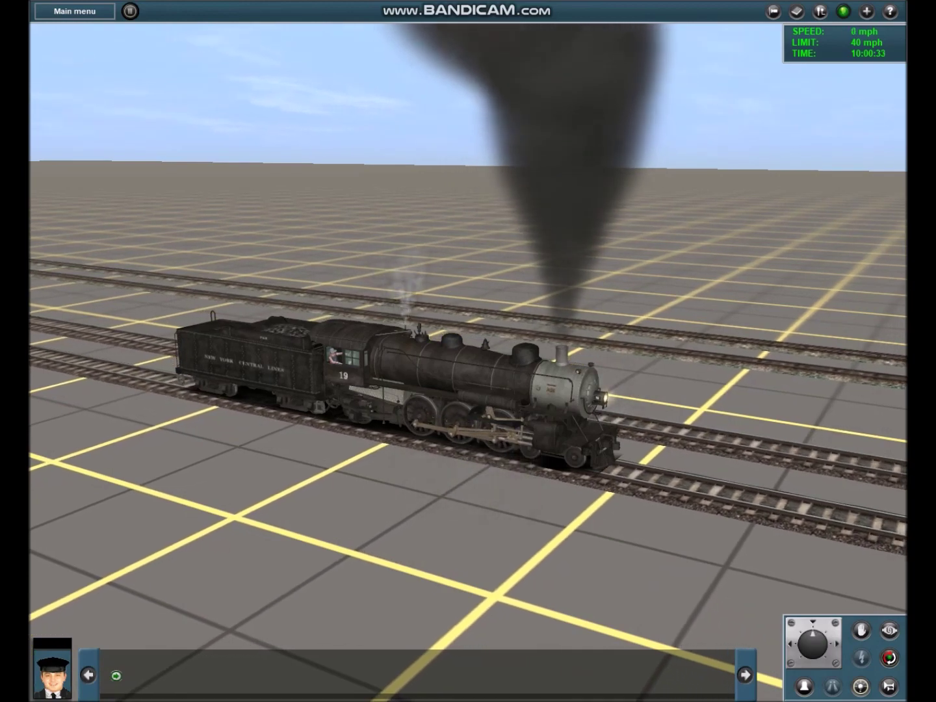
key("Left")
key("Up")
key("Page_Up")
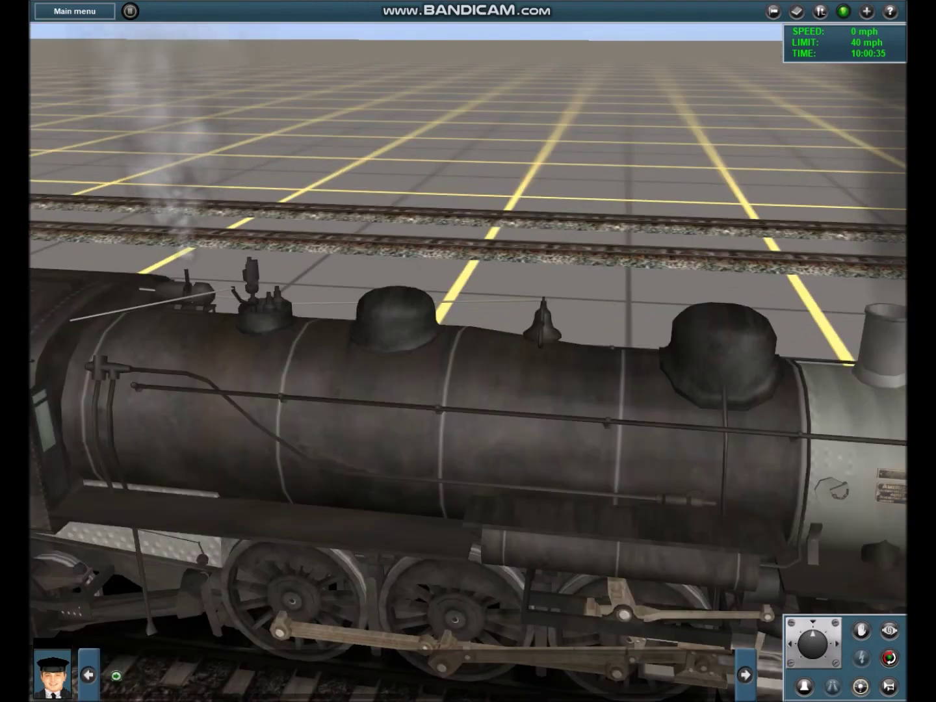
key("Right")
key("Page_Down")
key("Left")
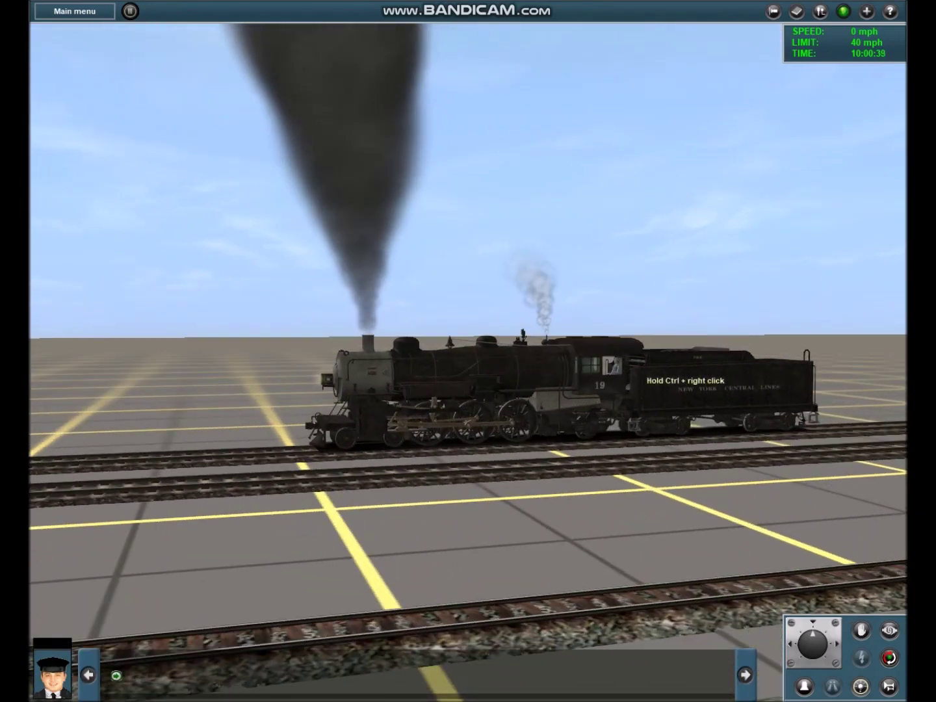
key("w")
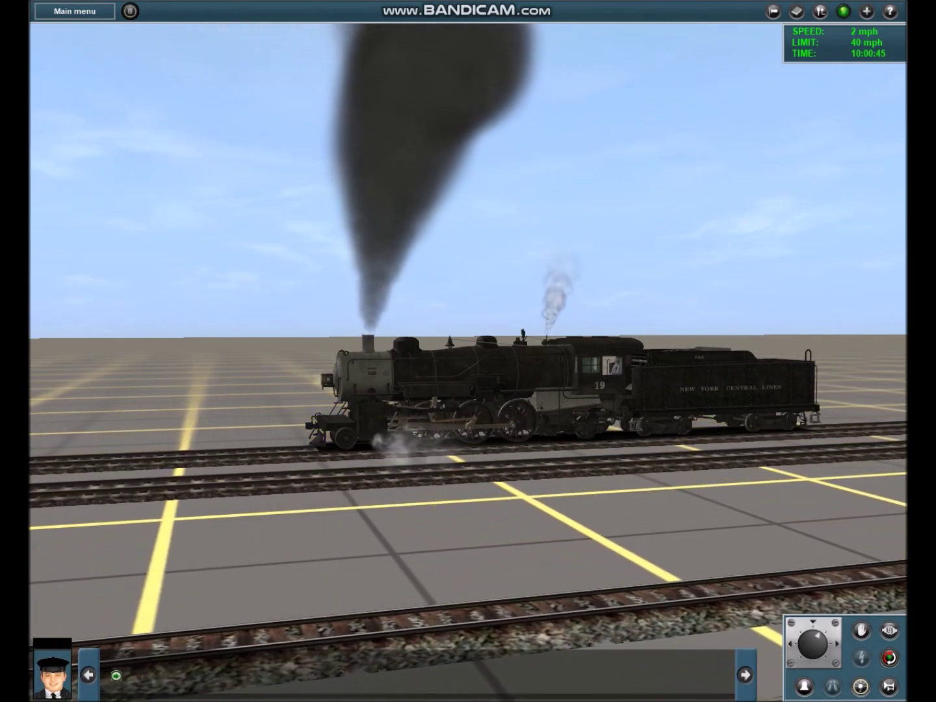
key("s")
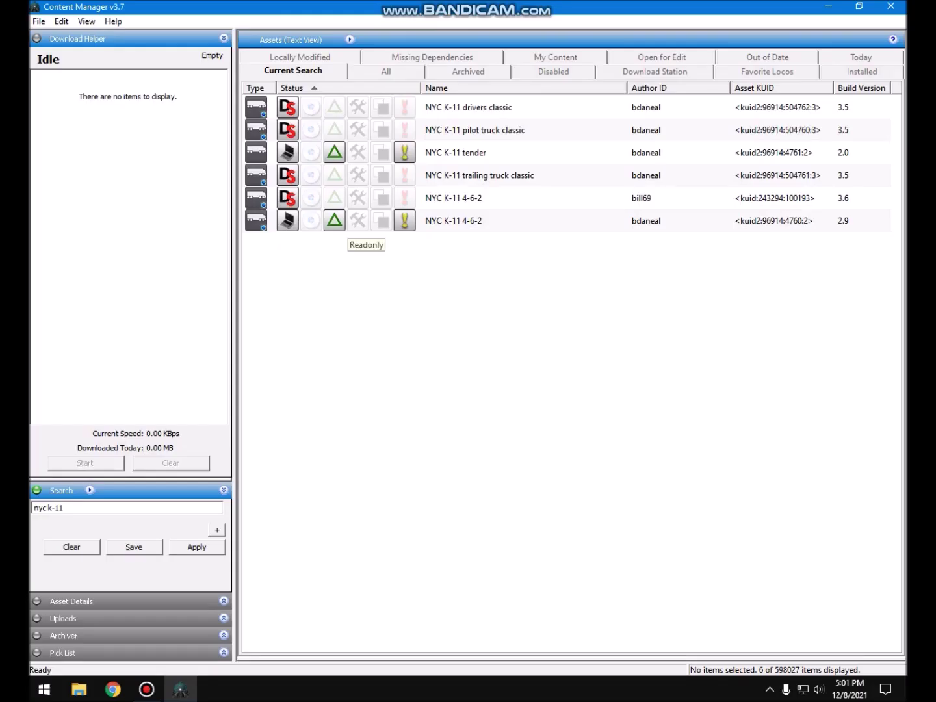
Step: In Content Manager, open the locally installed NYC K-11 4-6-2 (build 2.9) for editing in Explorer and inspect its sound folder
right_click(312, 223)
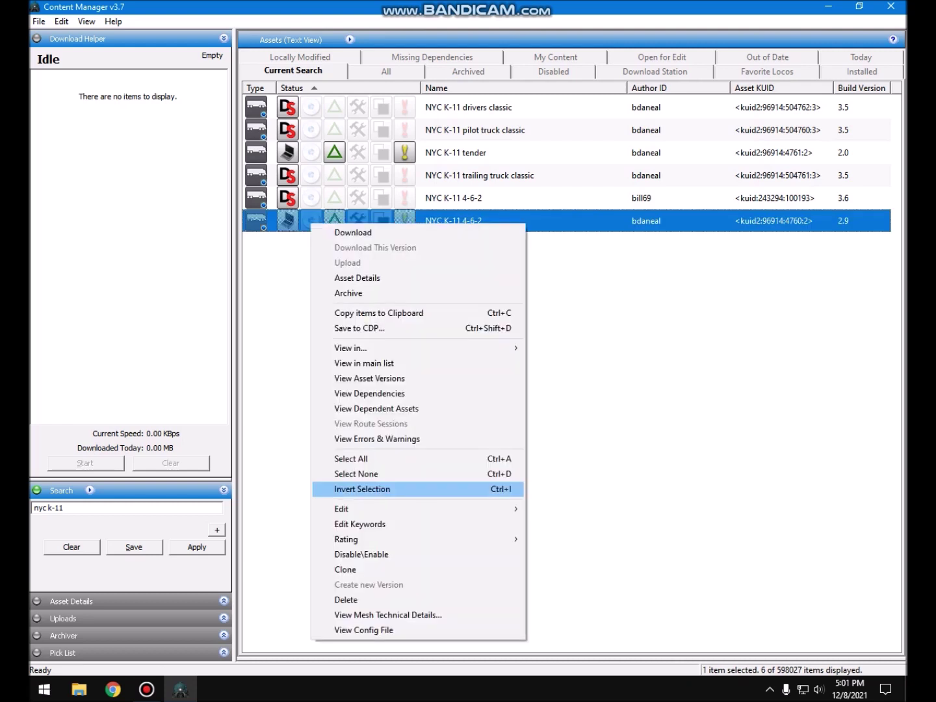
mouse_move(391, 509)
left_click(572, 559)
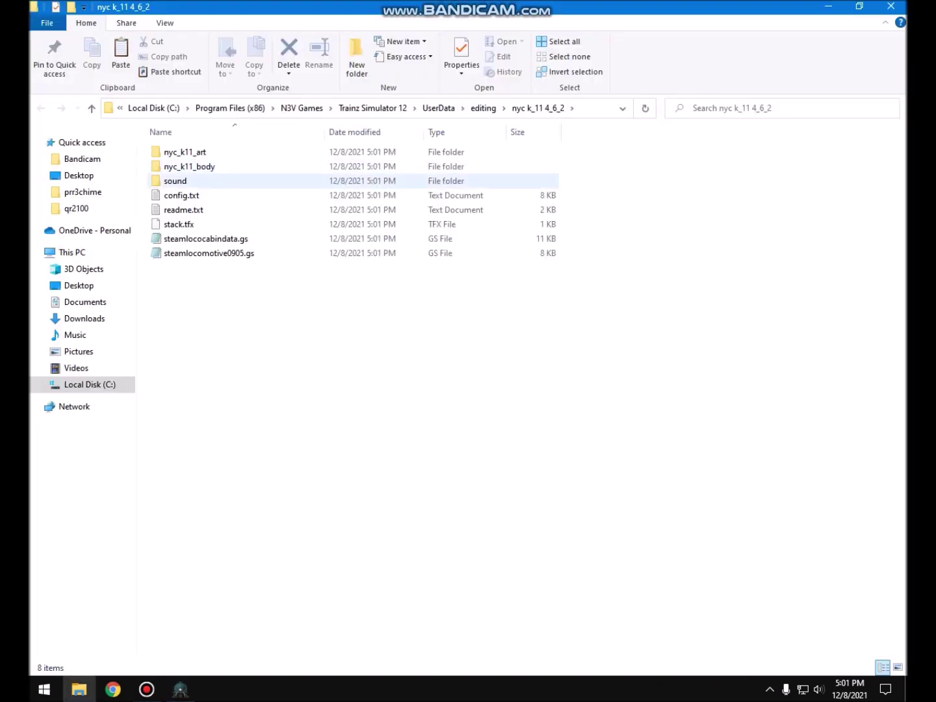
double_click(175, 182)
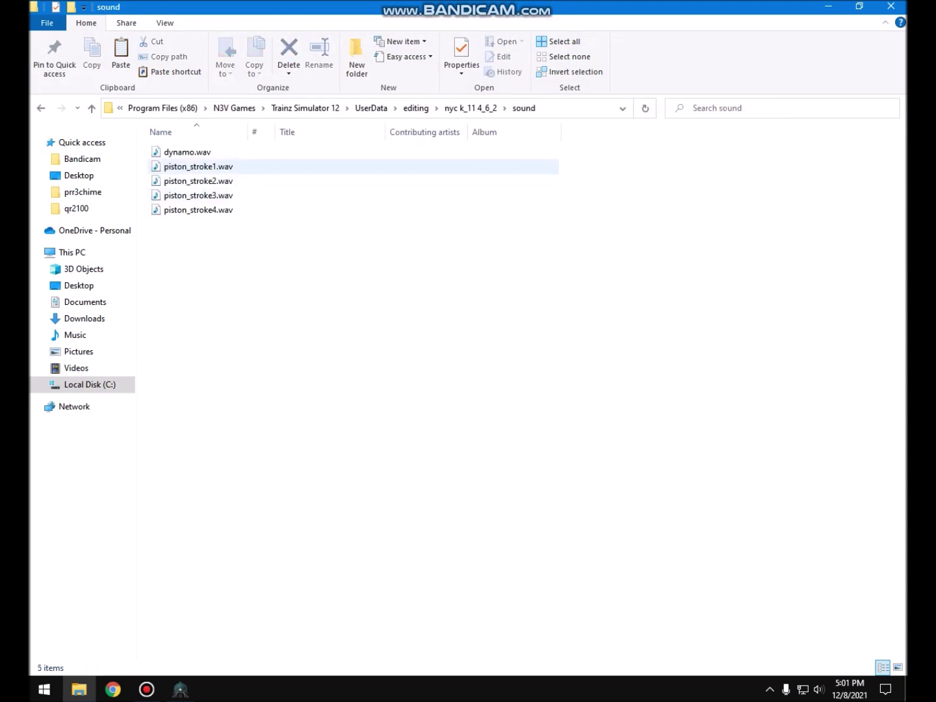
key("BackSpace")
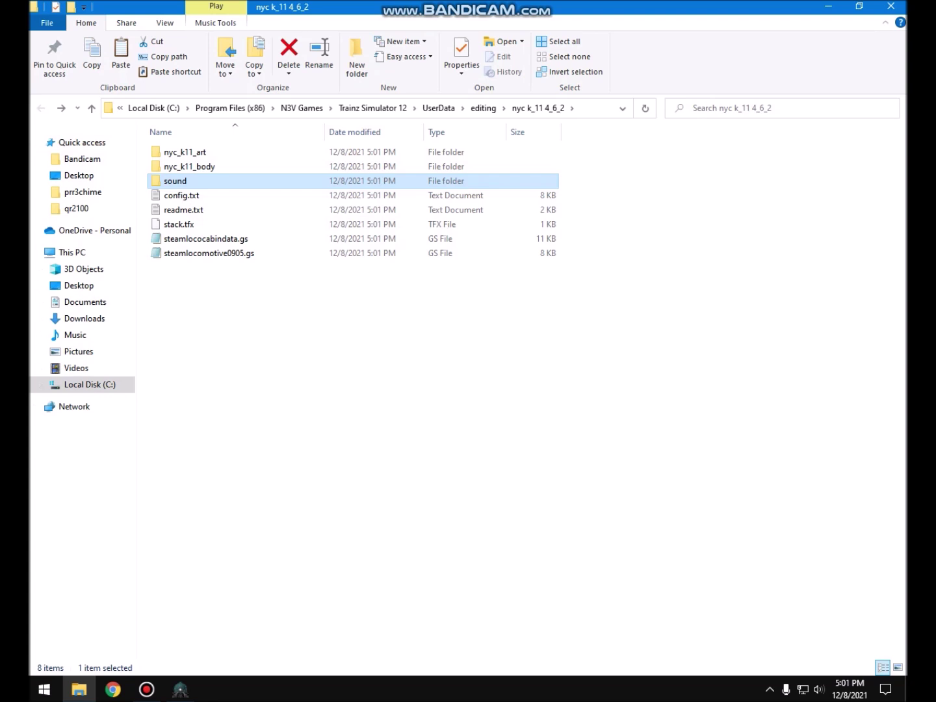
Step: Delete piston_stroke1.wav through piston_stroke4.wav from the locomotive's sound folder and close the folder window
double_click(173, 181)
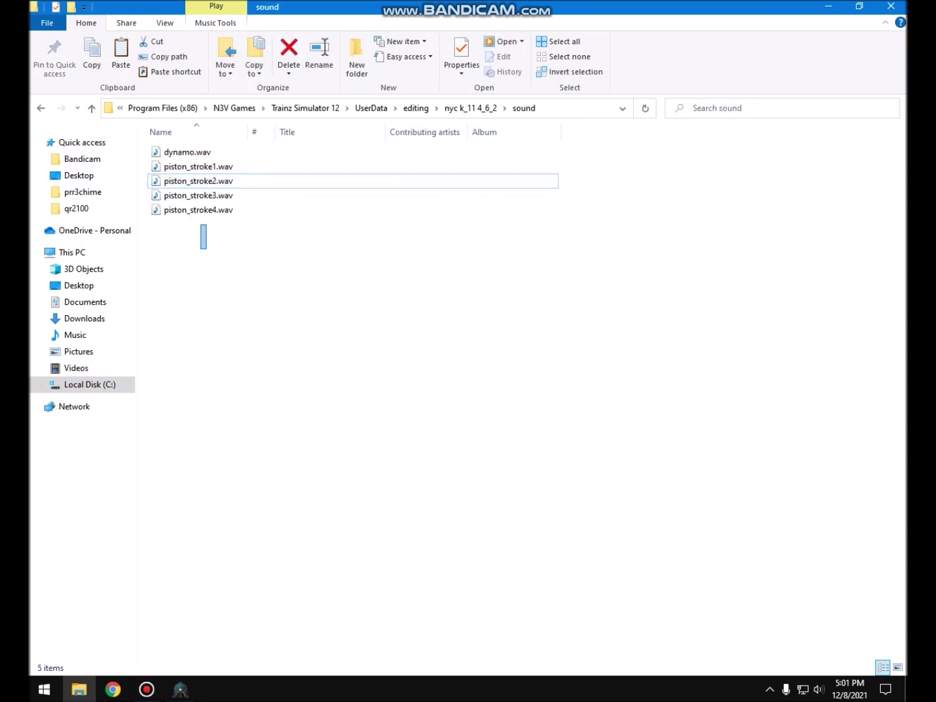
left_click_drag(200, 225, 190, 167)
right_click(190, 171)
left_click(221, 347)
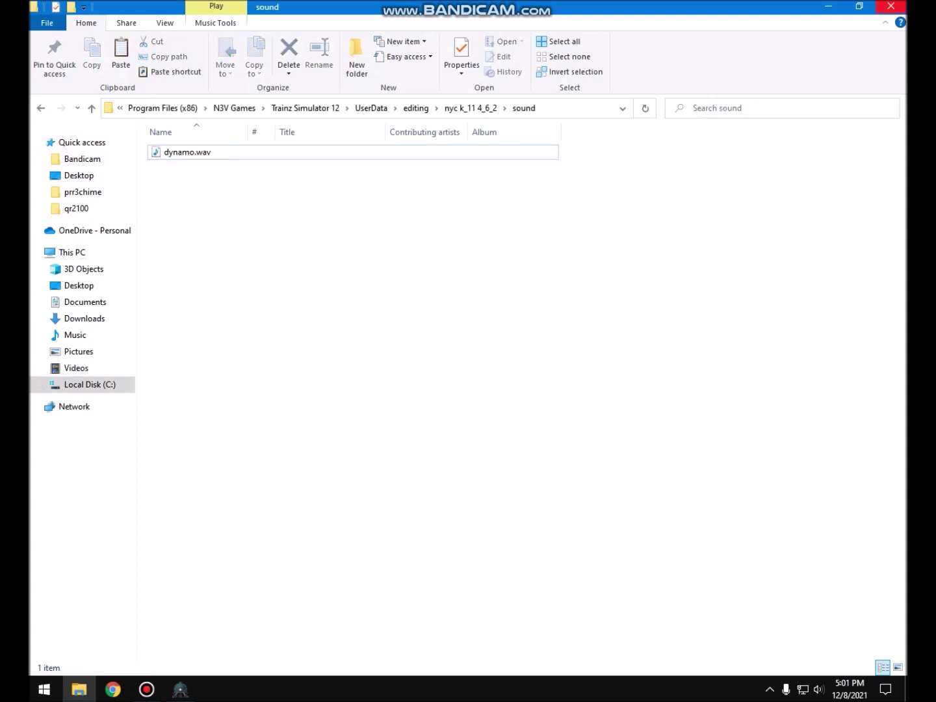
left_click(892, 6)
Step: Commit the NYC K-11 4-6-2 asset with its changed sound files
right_click(340, 225)
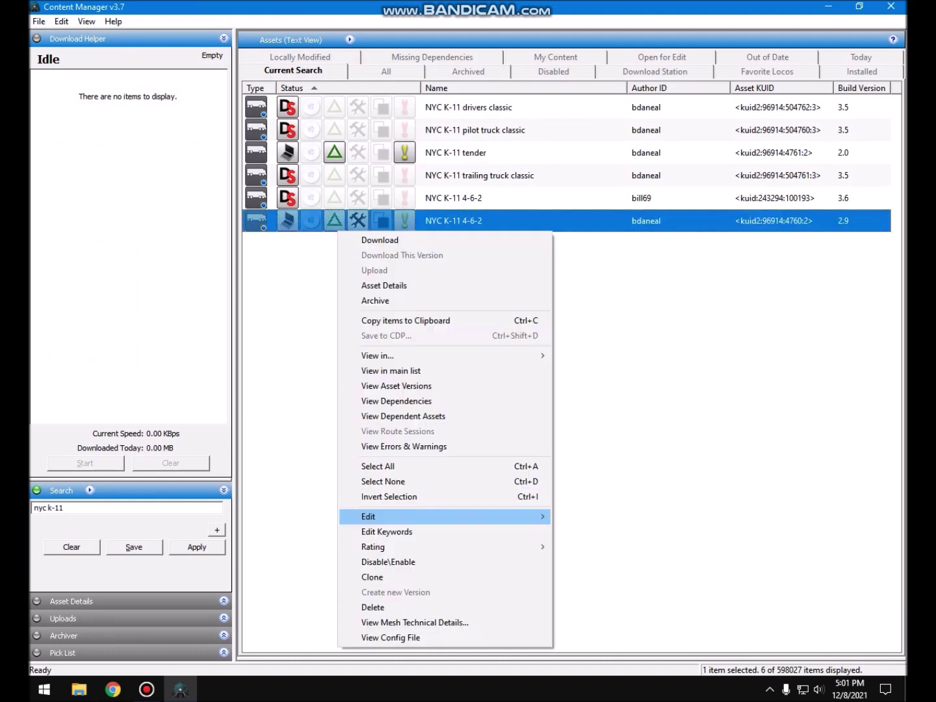
mouse_move(367, 514)
left_click(588, 617)
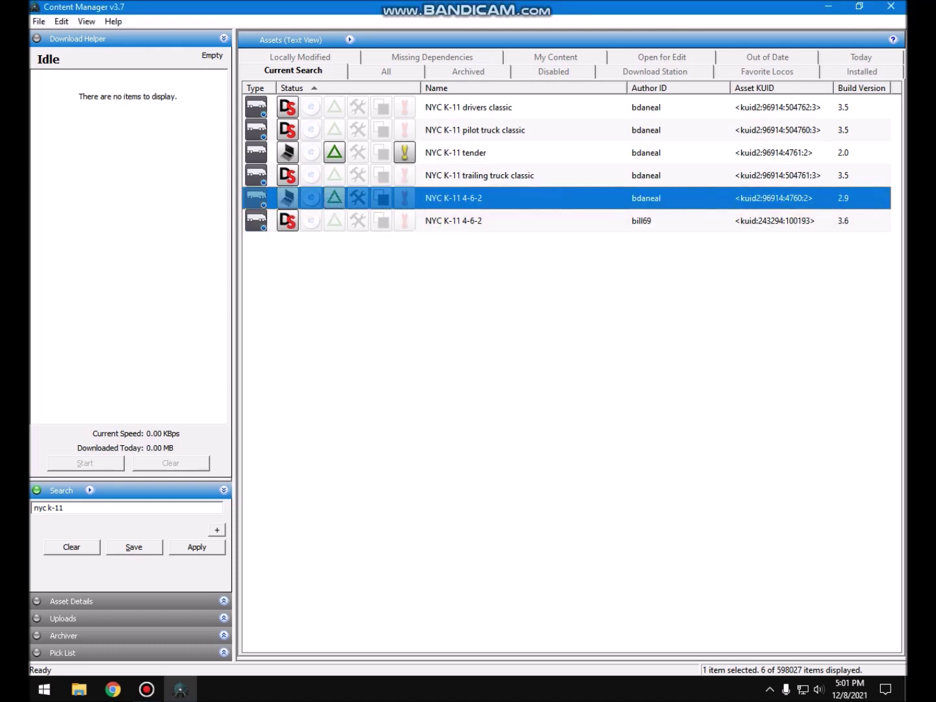
Step: View the dependencies of the NYC K-11 4-6-2 and show them in the main asset list
right_click(368, 199)
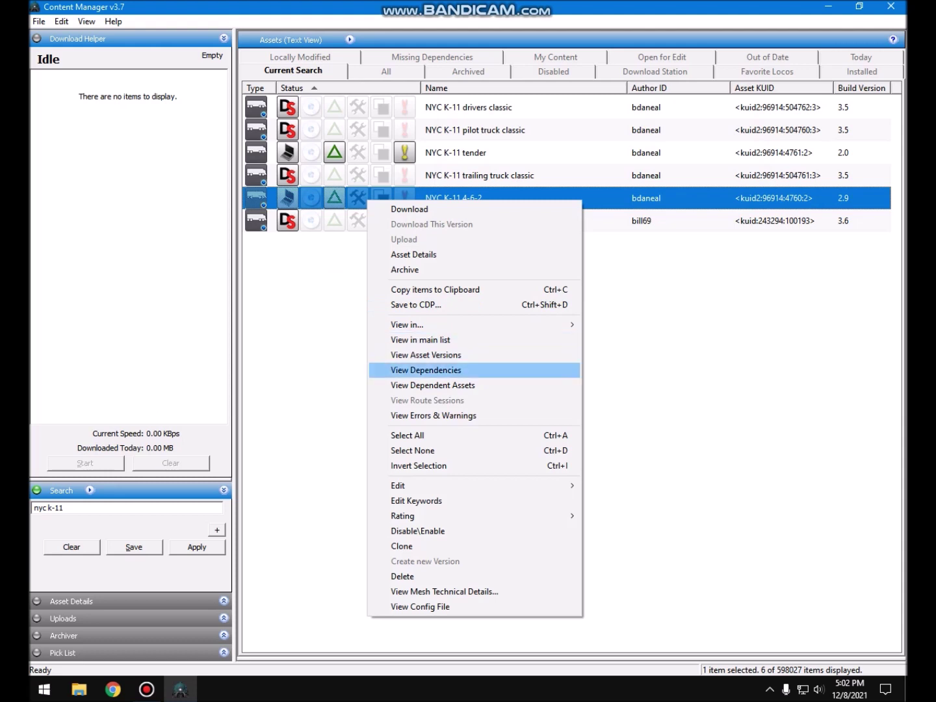
left_click(426, 370)
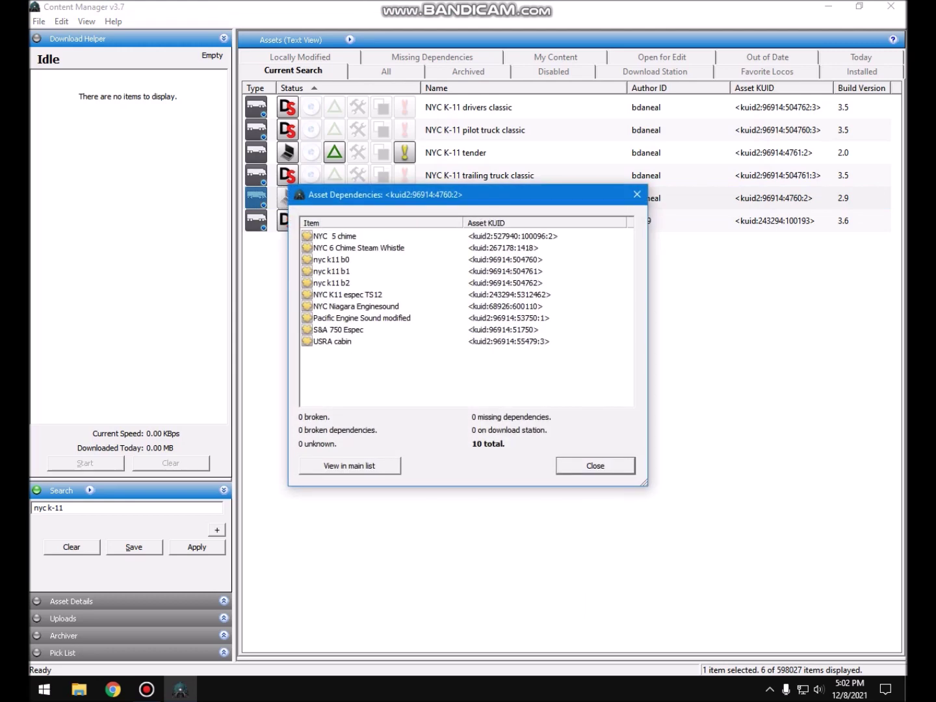
left_click(349, 465)
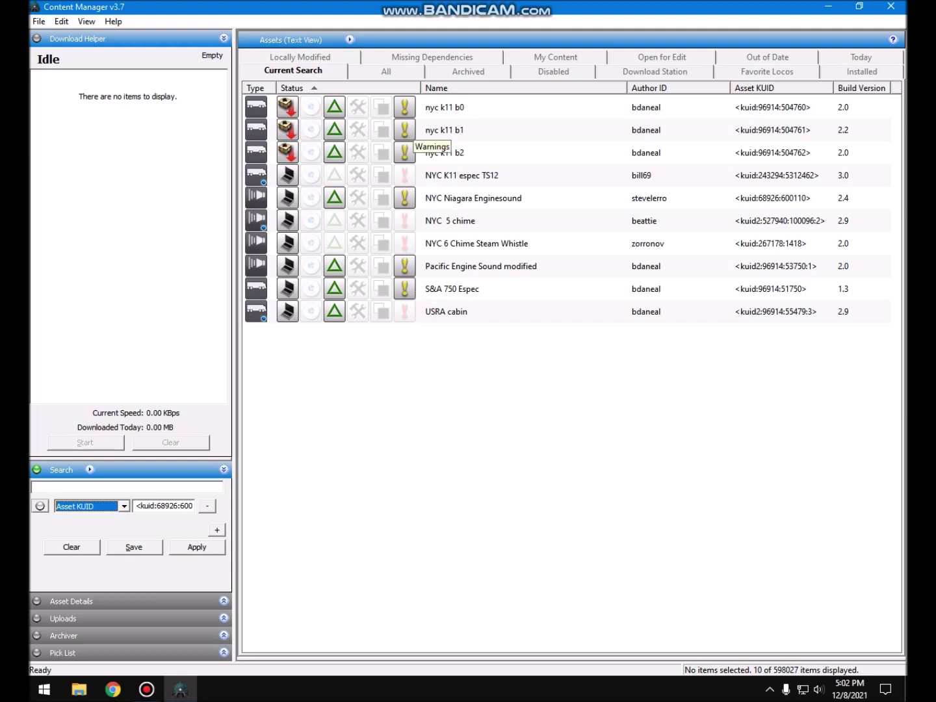
Step: Edit nyc k11 b0 in Content Creator Plus, accept the config upgrade, disable direct-drive, and quit with the changes saved
right_click(389, 102)
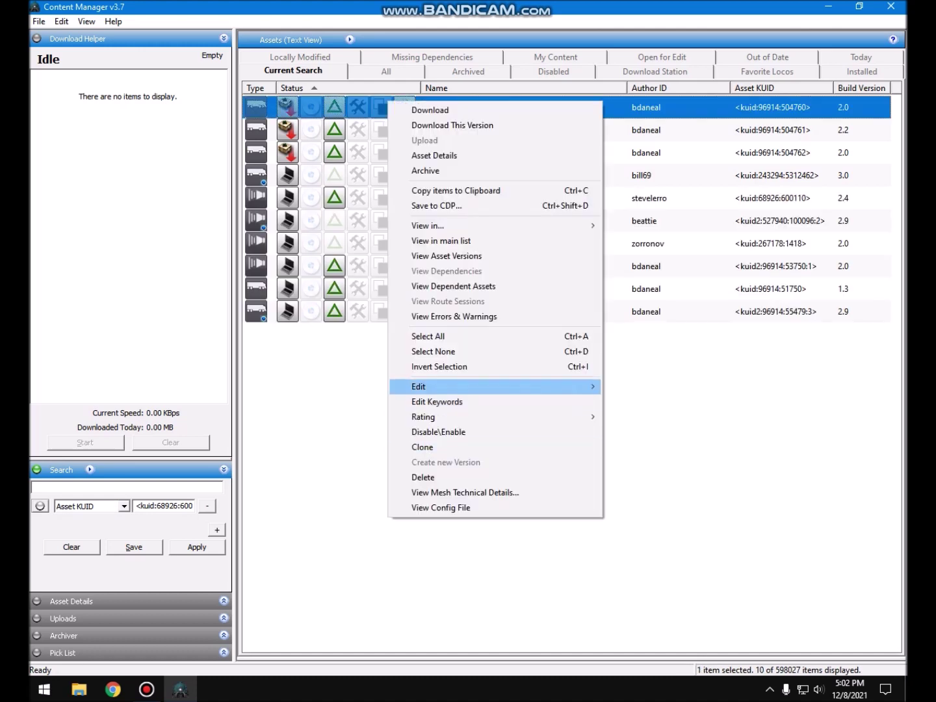
mouse_move(429, 387)
left_click(673, 452)
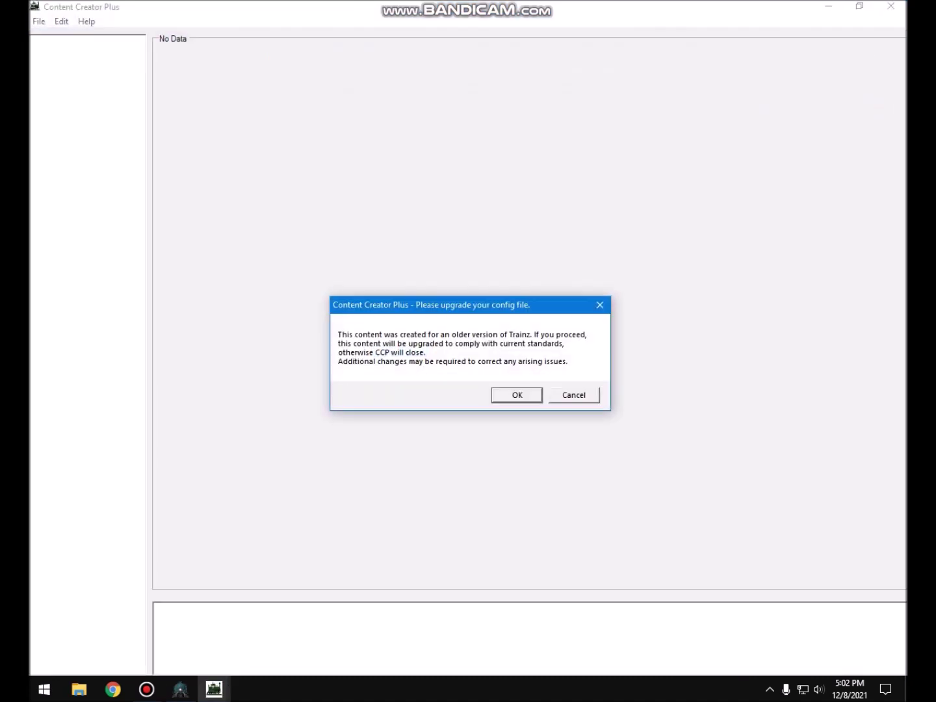
left_click(515, 394)
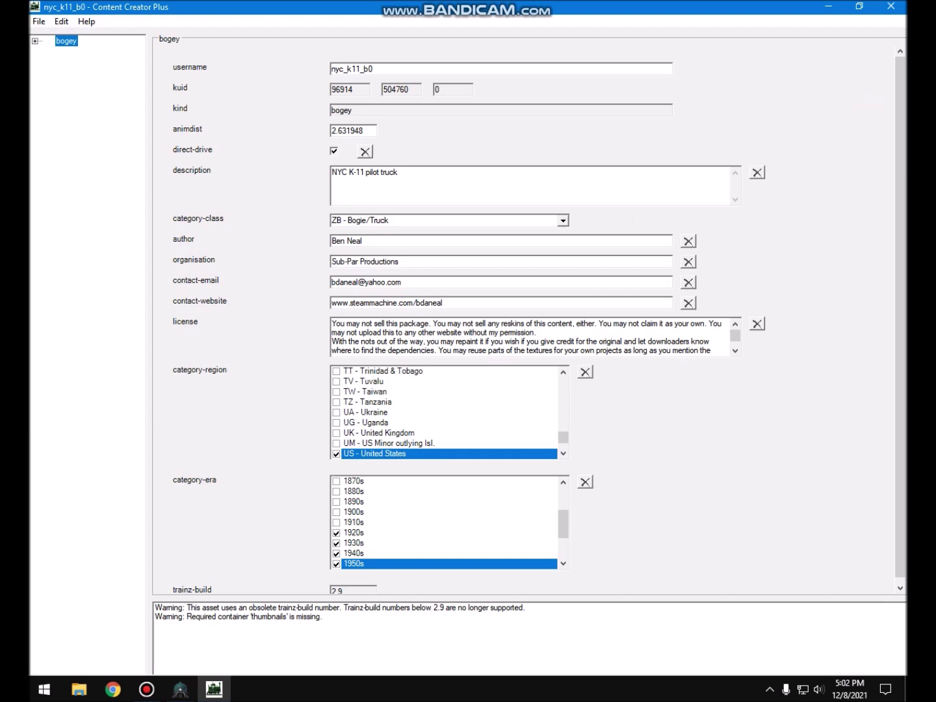
left_click(891, 6)
left_click(422, 390)
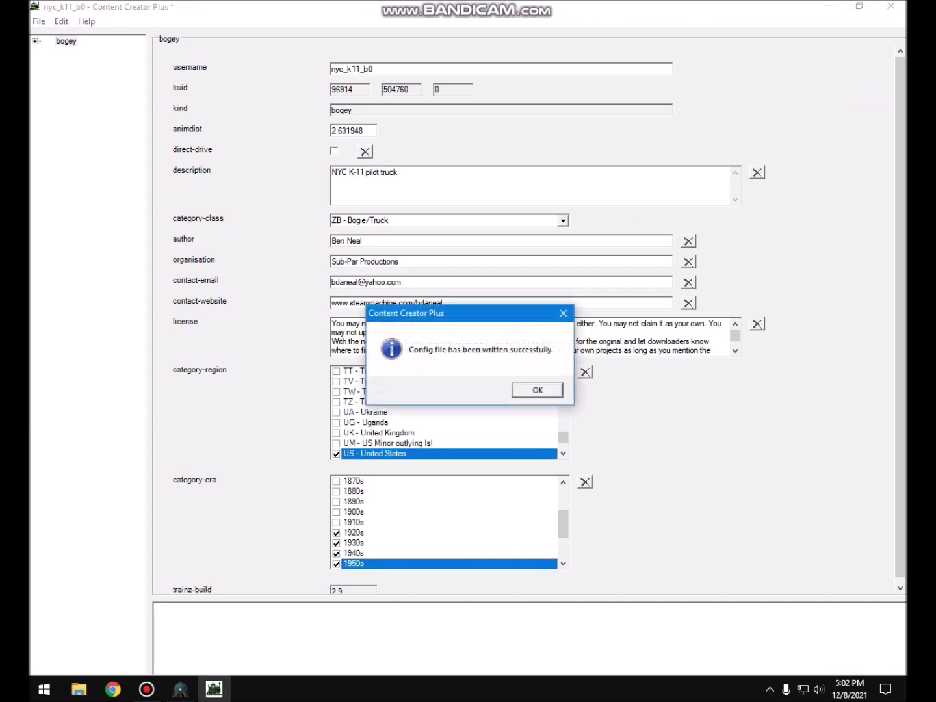
left_click(536, 390)
Step: Edit nyc k11 b1 in Content Creator Plus, accept the config upgrade, disable direct-drive, and quit with the changes saved
right_click(379, 135)
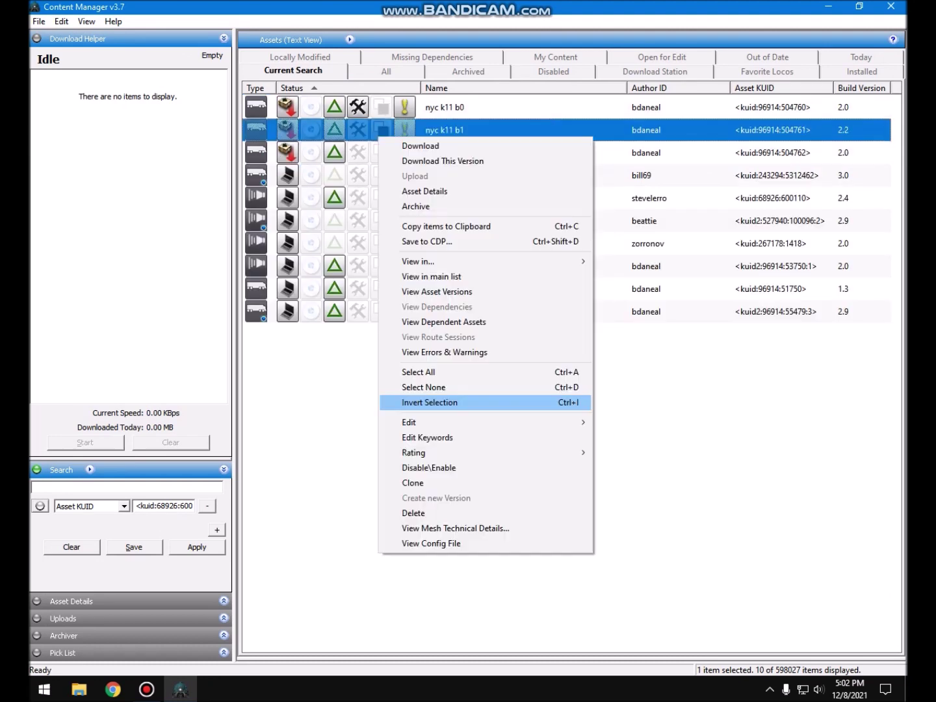
left_click(640, 472)
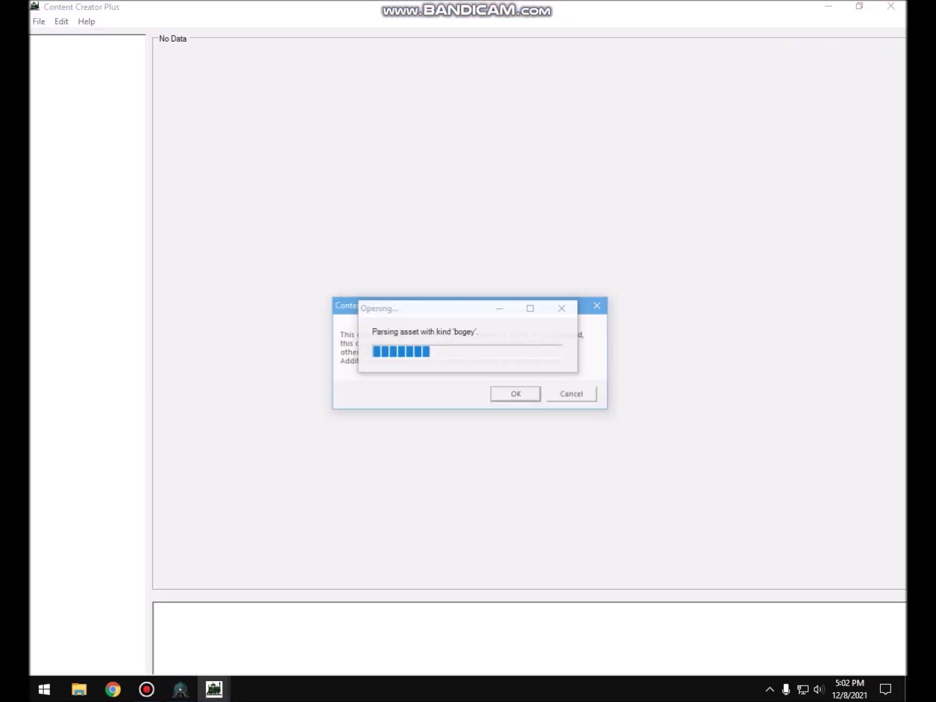
left_click(517, 394)
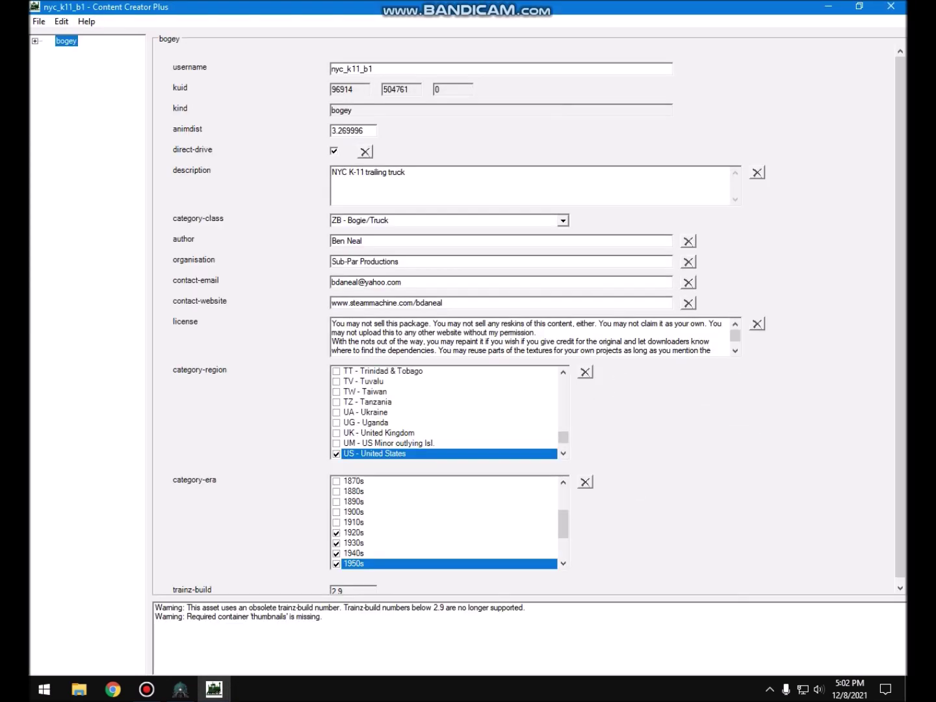
left_click(892, 6)
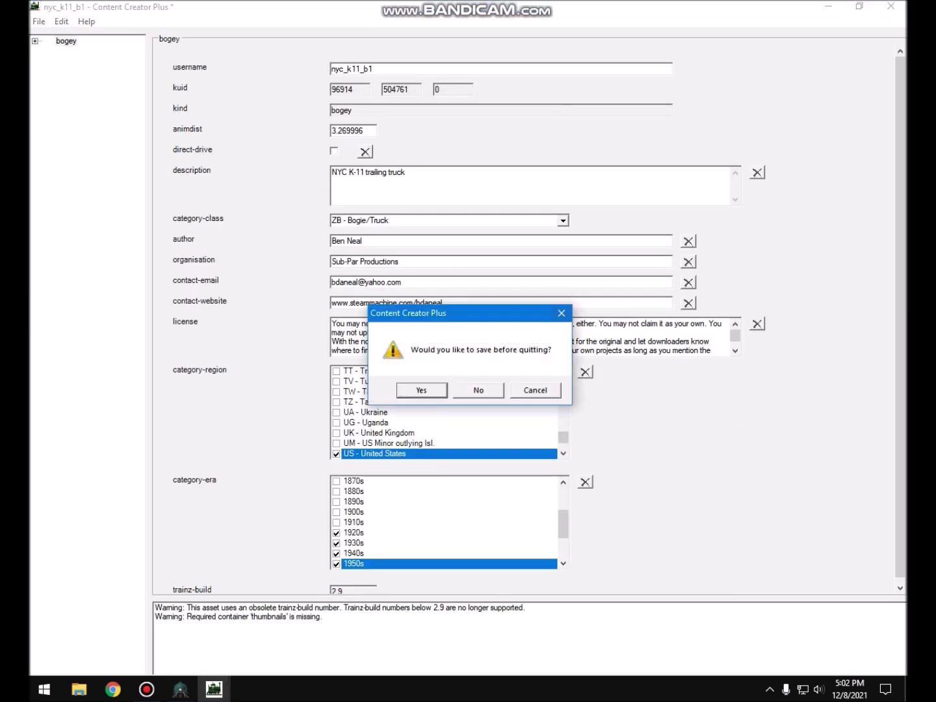
left_click(420, 388)
left_click(565, 313)
Step: Open nyc k11 b2 for editing in Content Creator Plus and accept the config upgrade
right_click(411, 149)
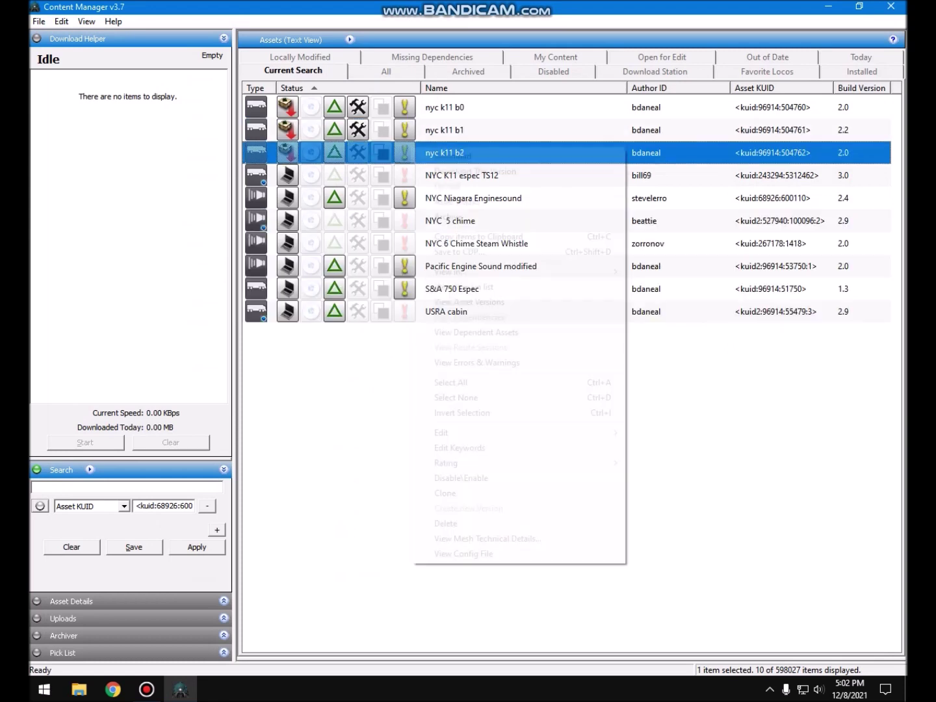
mouse_move(454, 431)
left_click(696, 498)
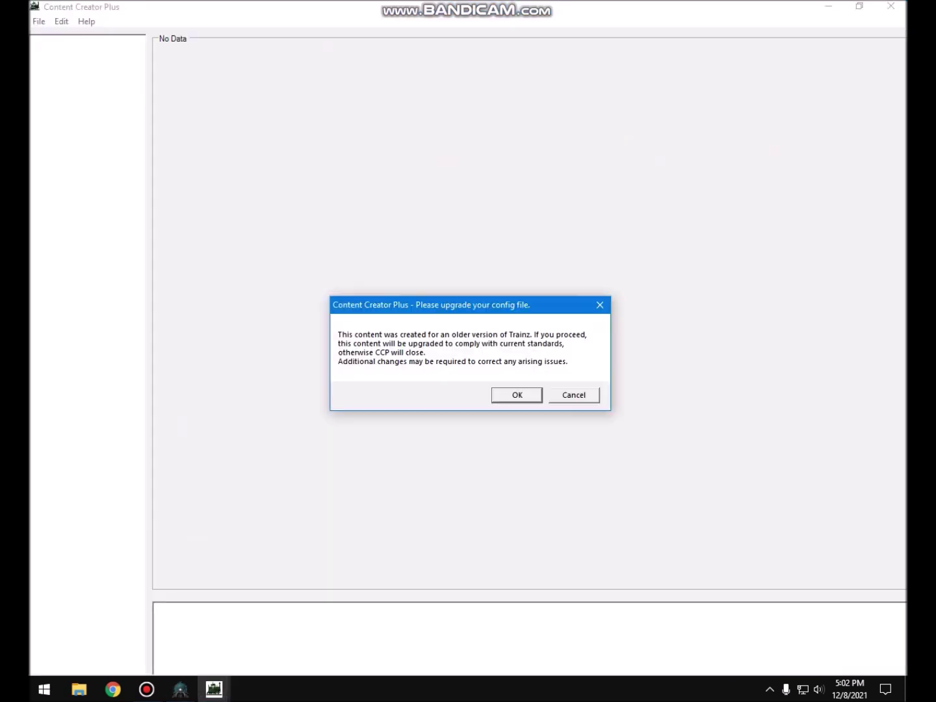
key("Return")
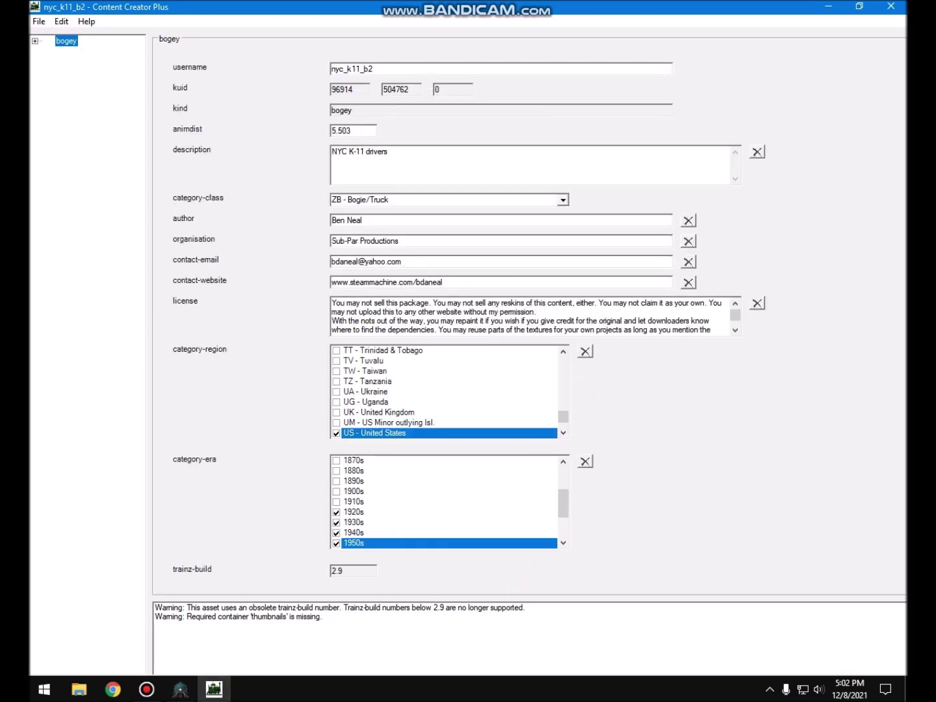
Step: Add an enabled direct-drive tag to the nyc k11 b2 bogey and quit with the changes saved
right_click(66, 41)
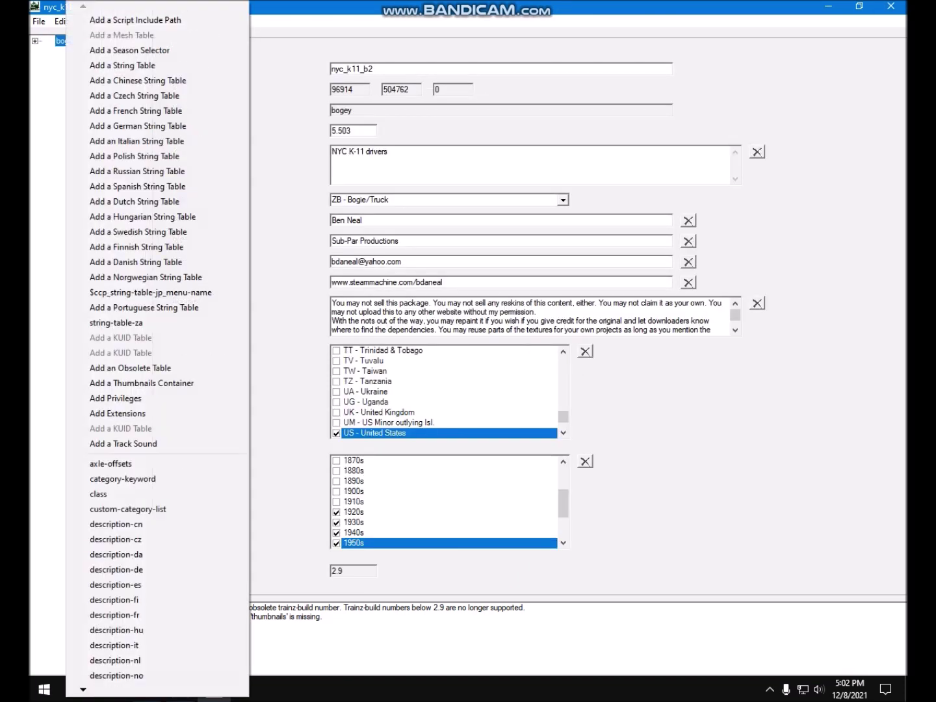
scroll(158, 645, "down", 9)
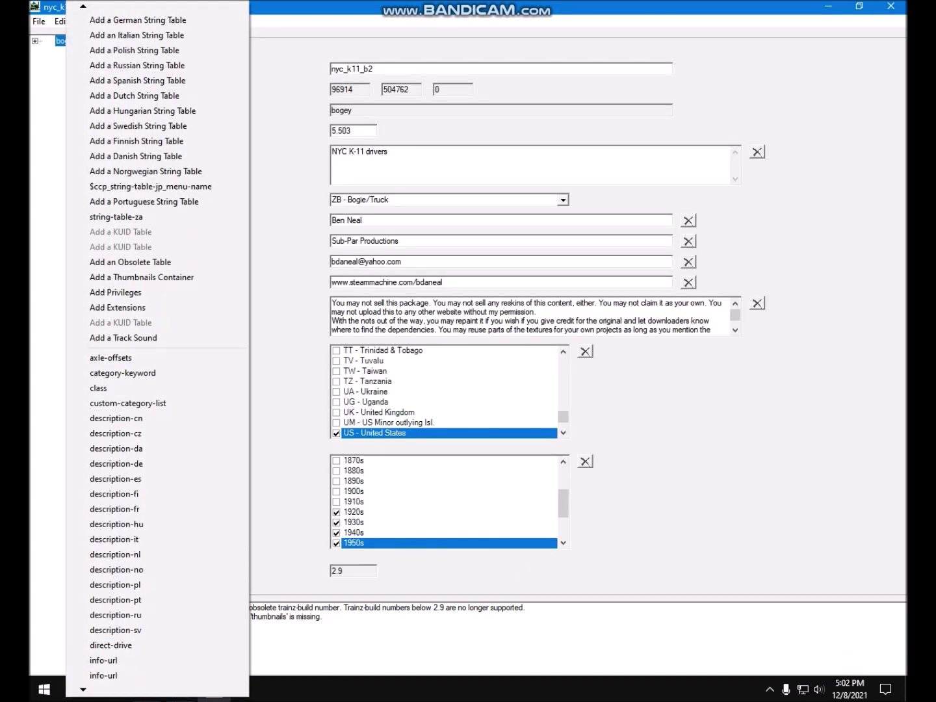
left_click(110, 615)
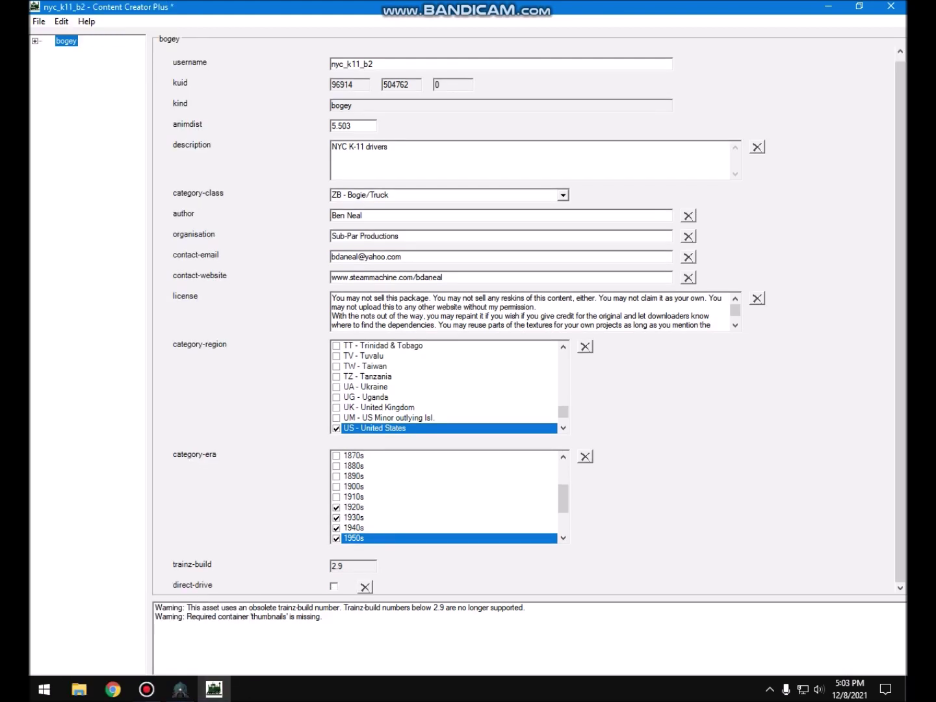
left_click(891, 7)
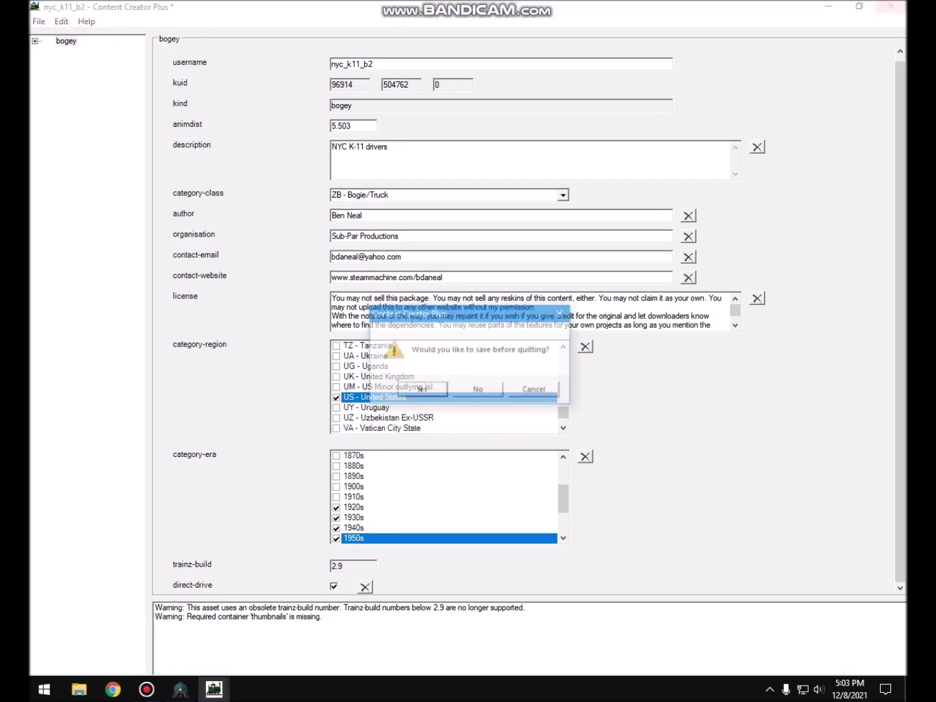
key("Return")
key("Return")
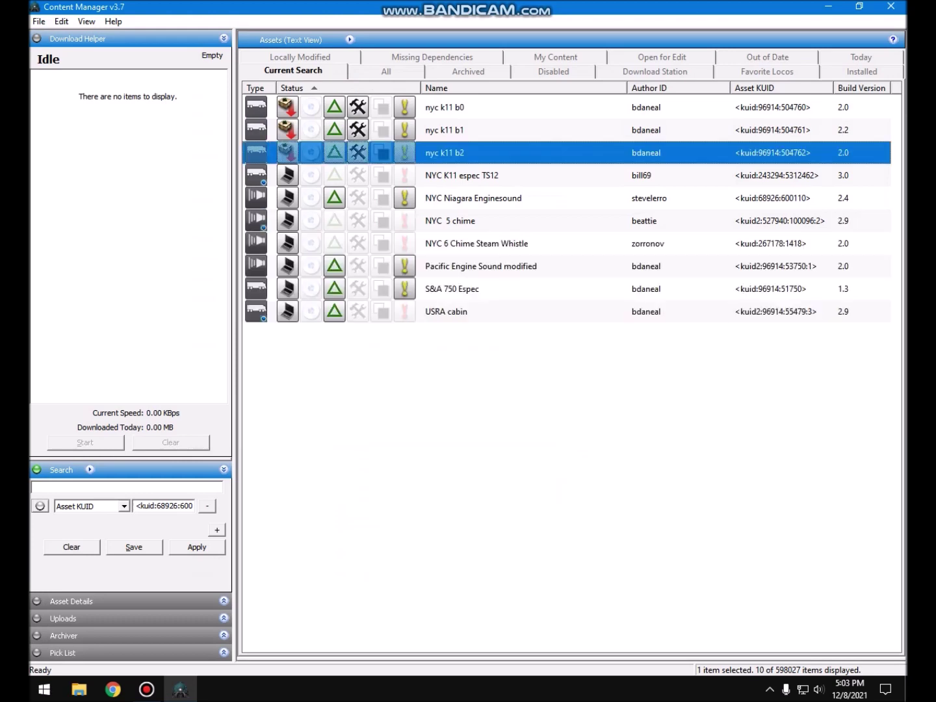
Step: Commit the three edited bogeys nyc k11 b0, nyc k11 b1 and nyc k11 b2 together
left_click(442, 108, "shift")
right_click(424, 108)
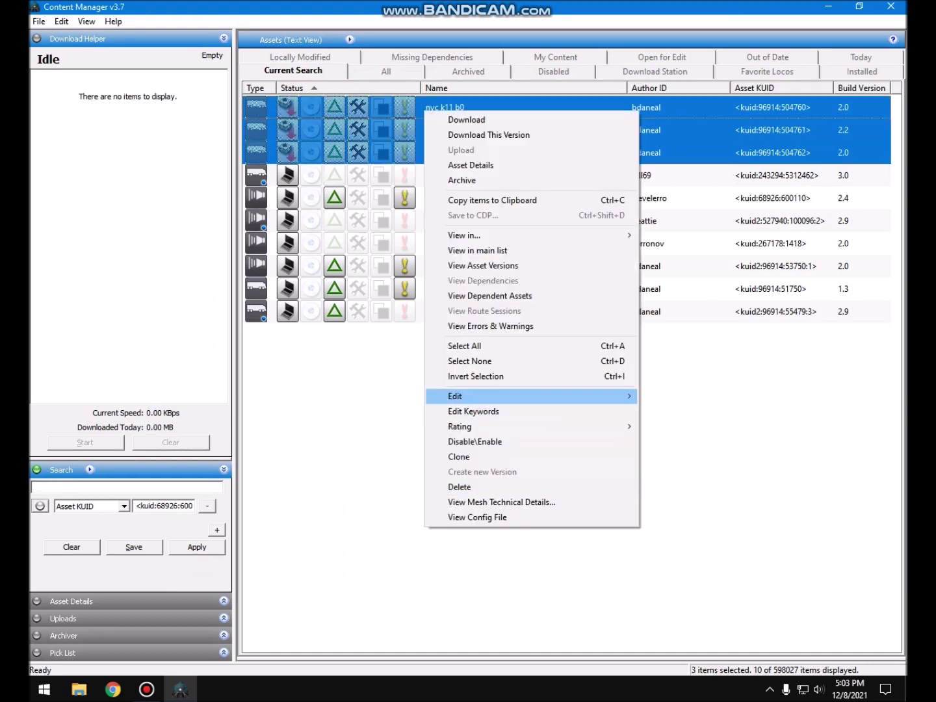
mouse_move(585, 396)
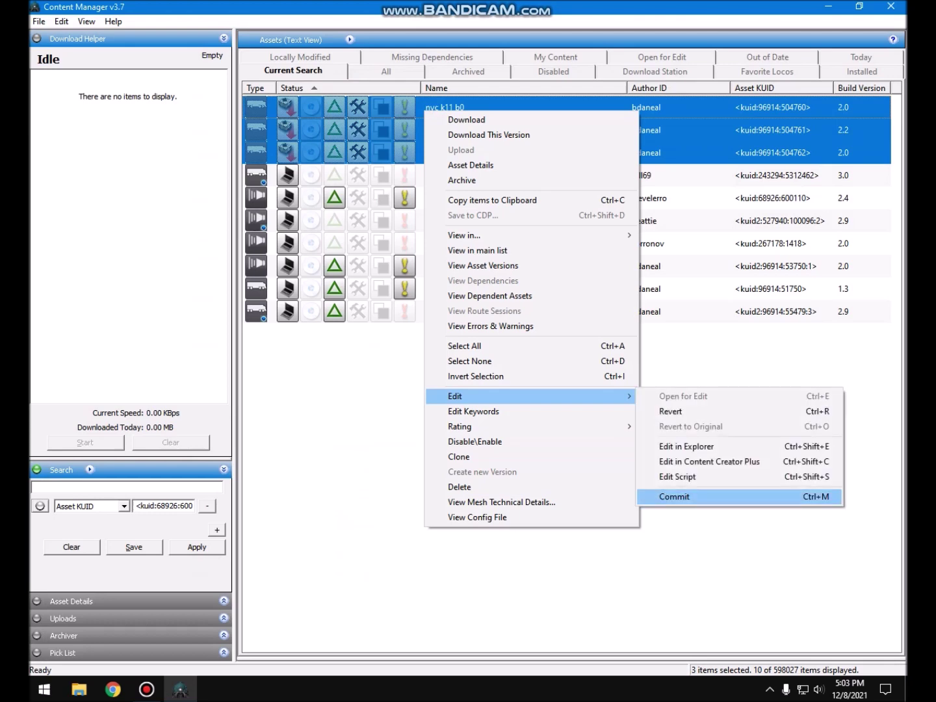
left_click(690, 497)
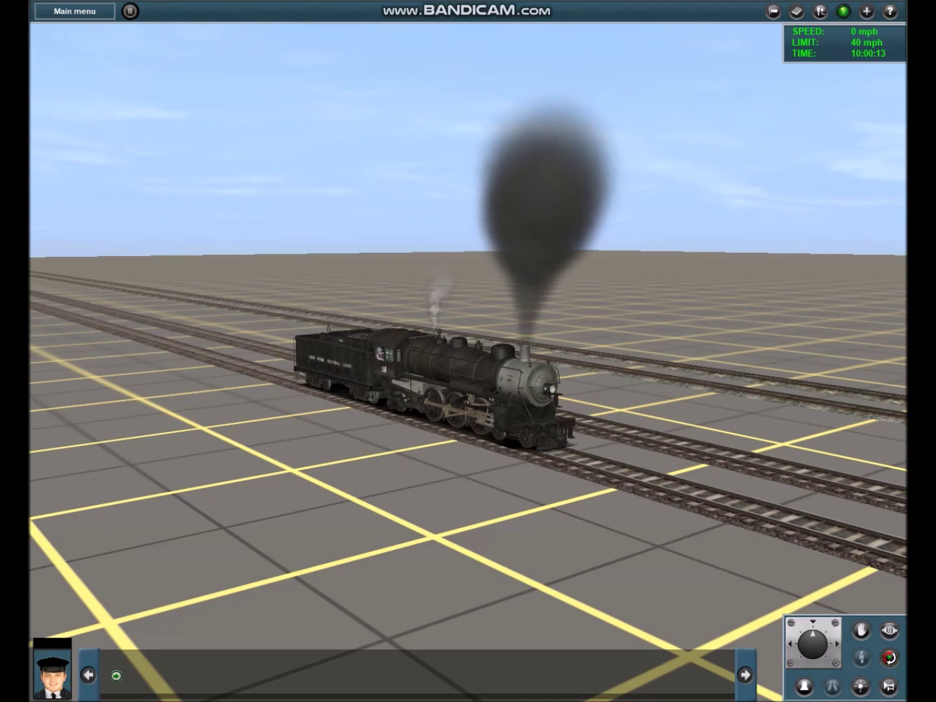
Step: Test the NYC K-11 in a driving session by moving it forward and examining its wheels and rods up close
key("Left")
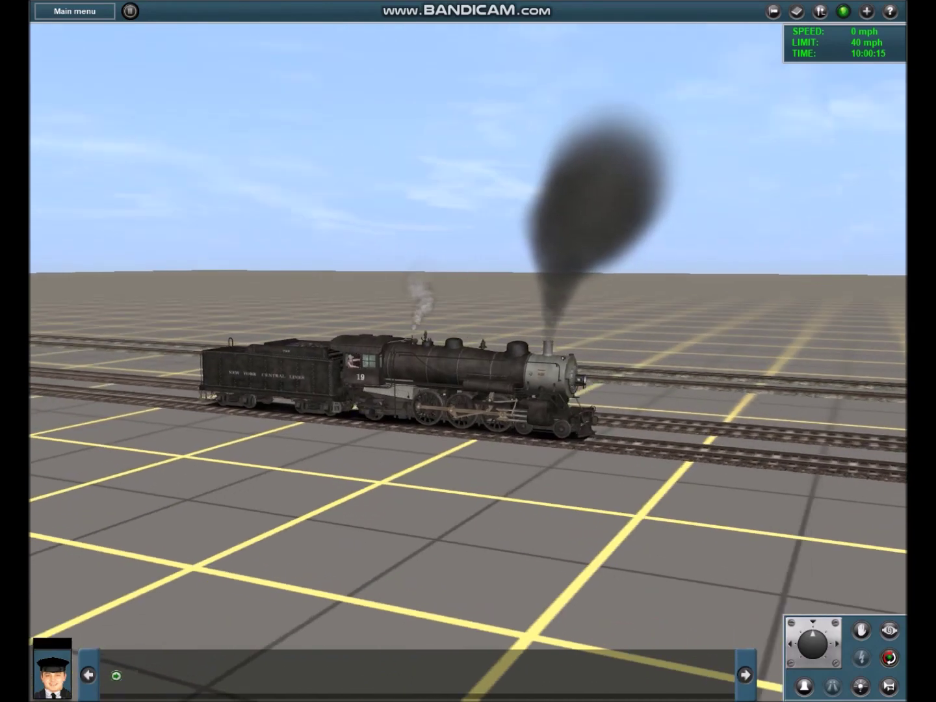
key("Right")
key("Left")
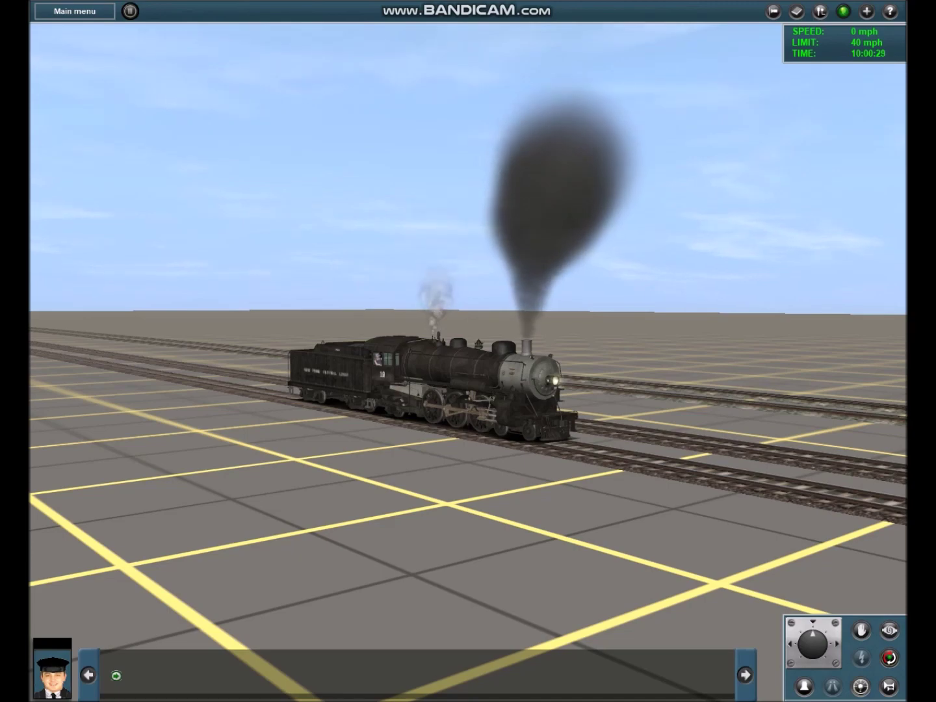
key("2")
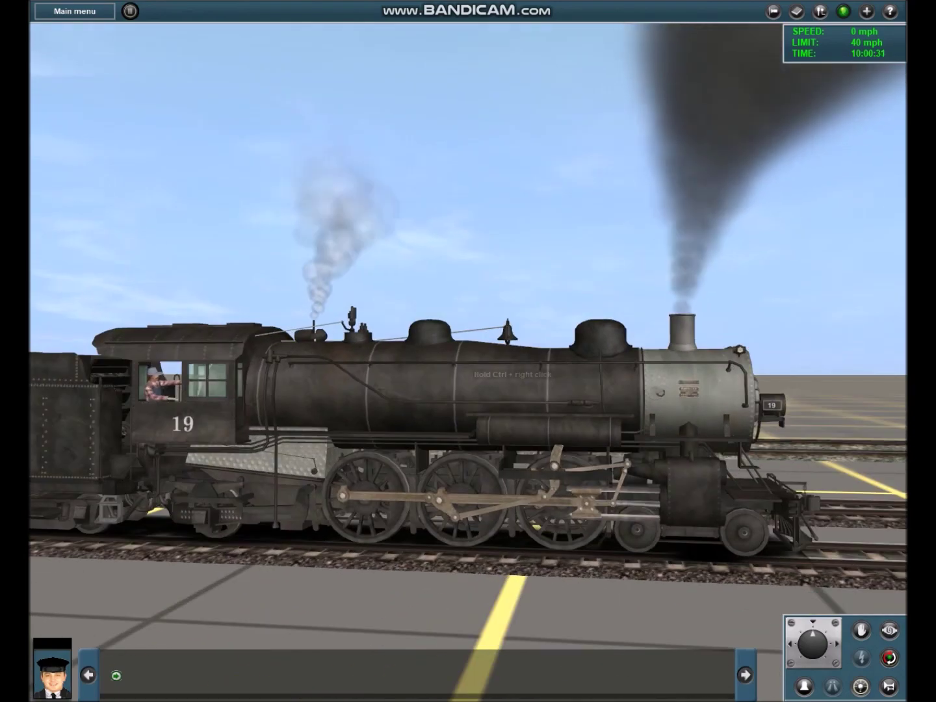
key("w")
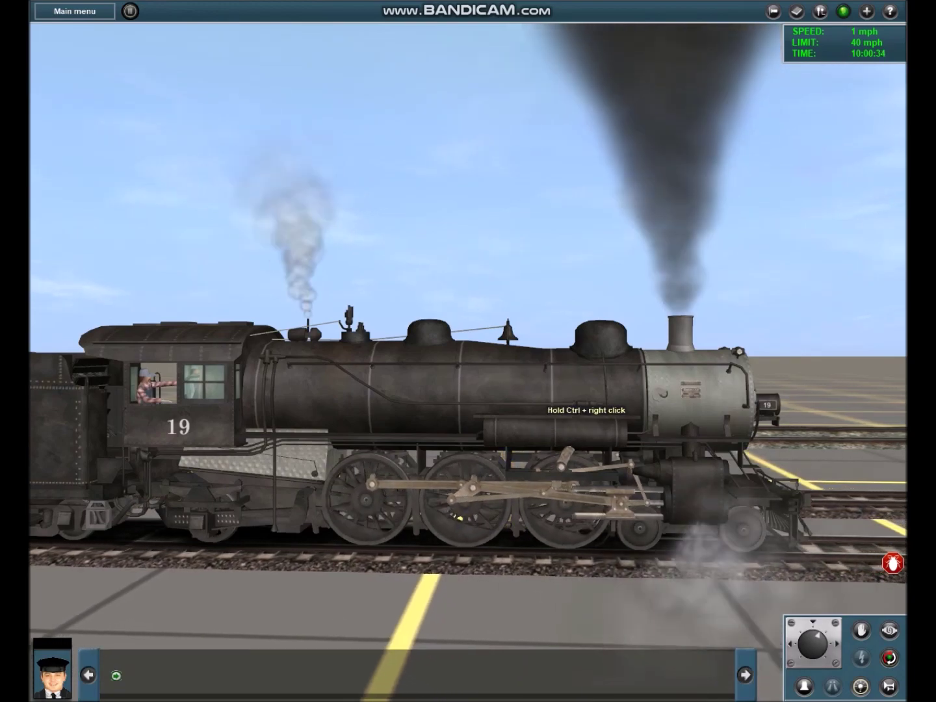
key("bracketright")
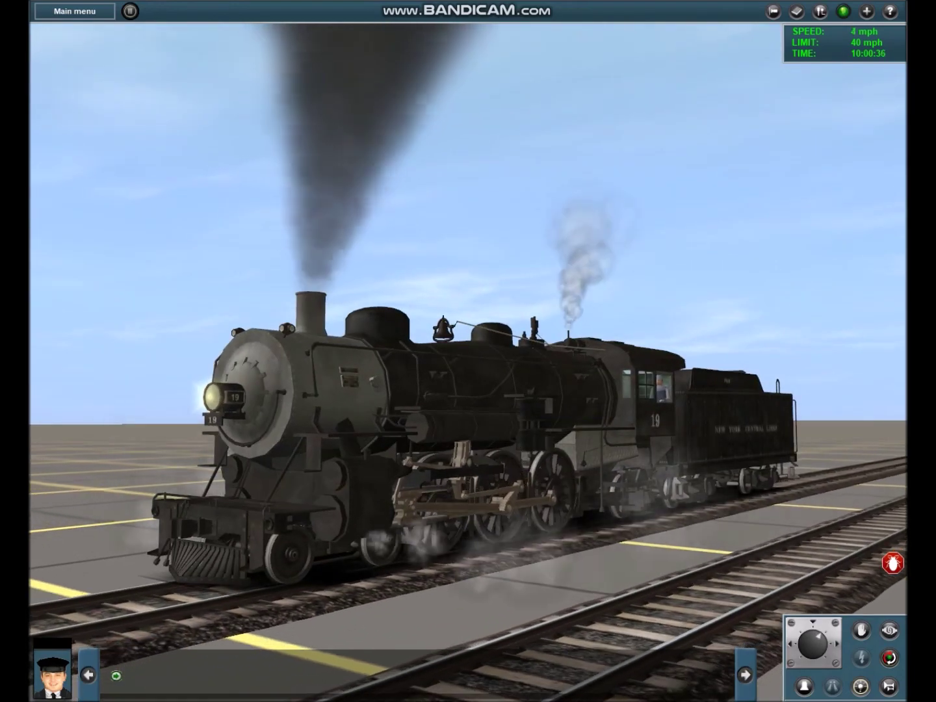
Step: Watch the moving locomotive from a distance on both sides and return its throttle to neutral
key("Right")
key("Up")
scroll(565, 407, "down", 5)
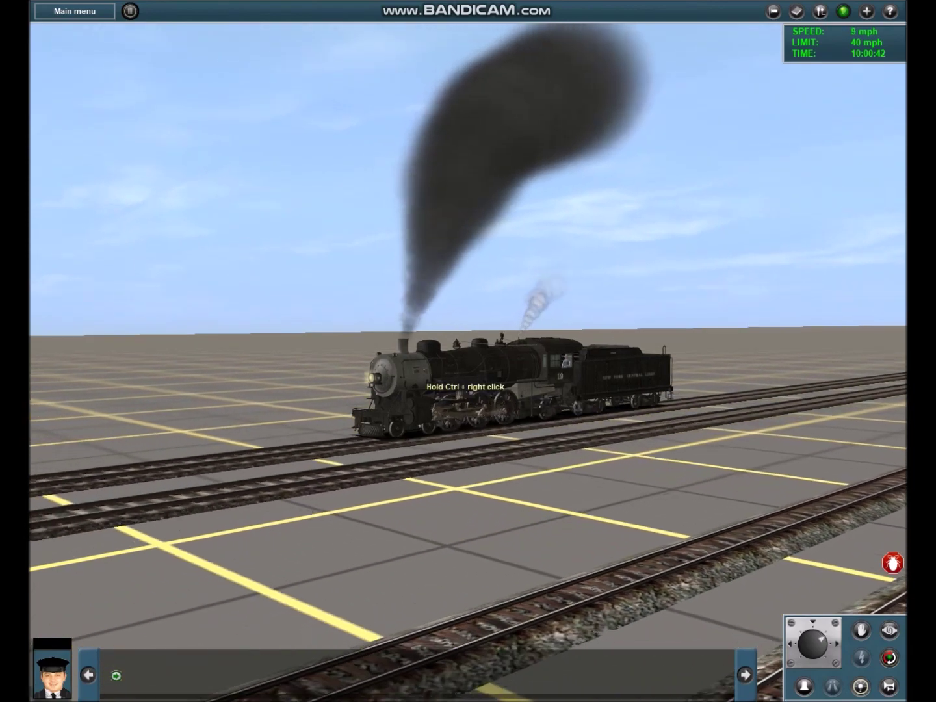
key("Left")
key("Down")
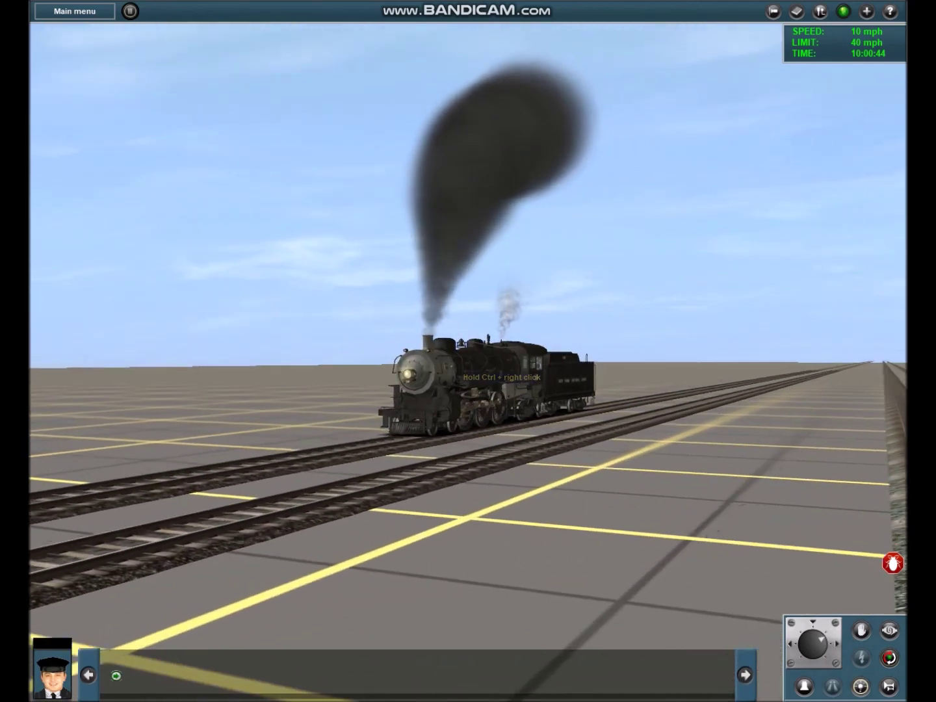
key("Left")
key("s")
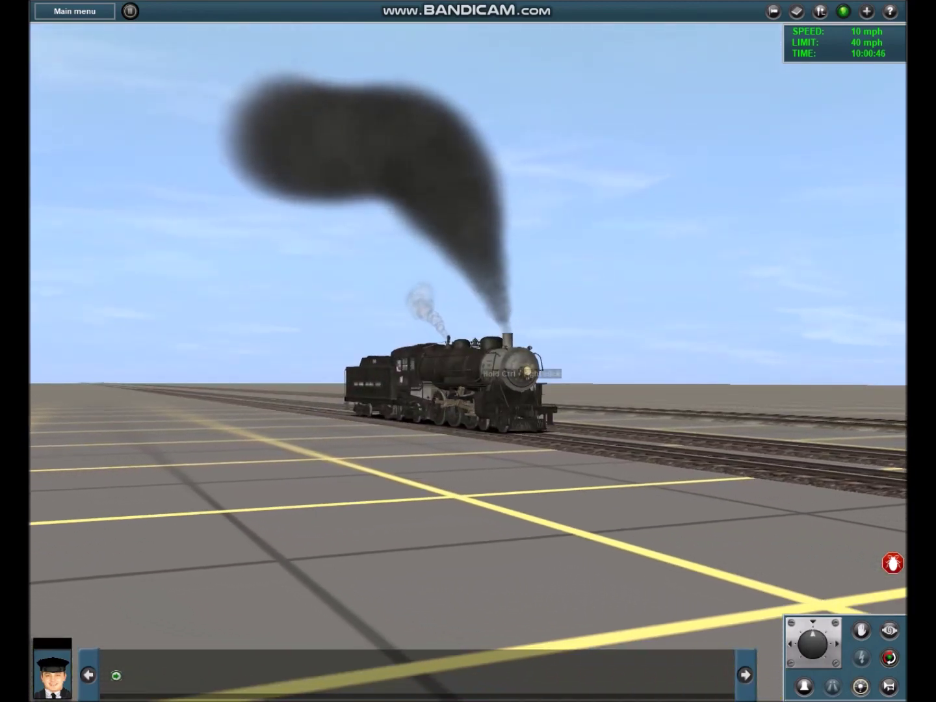
Step: Close the script exception list and examine the slow-moving locomotive from its other side
key("Left")
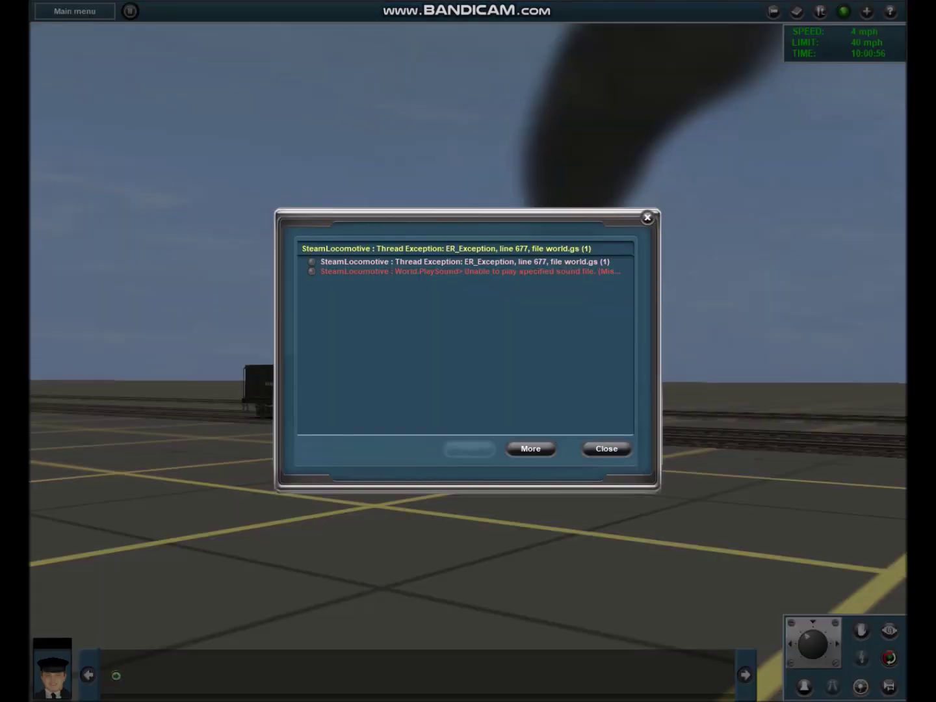
key("Return")
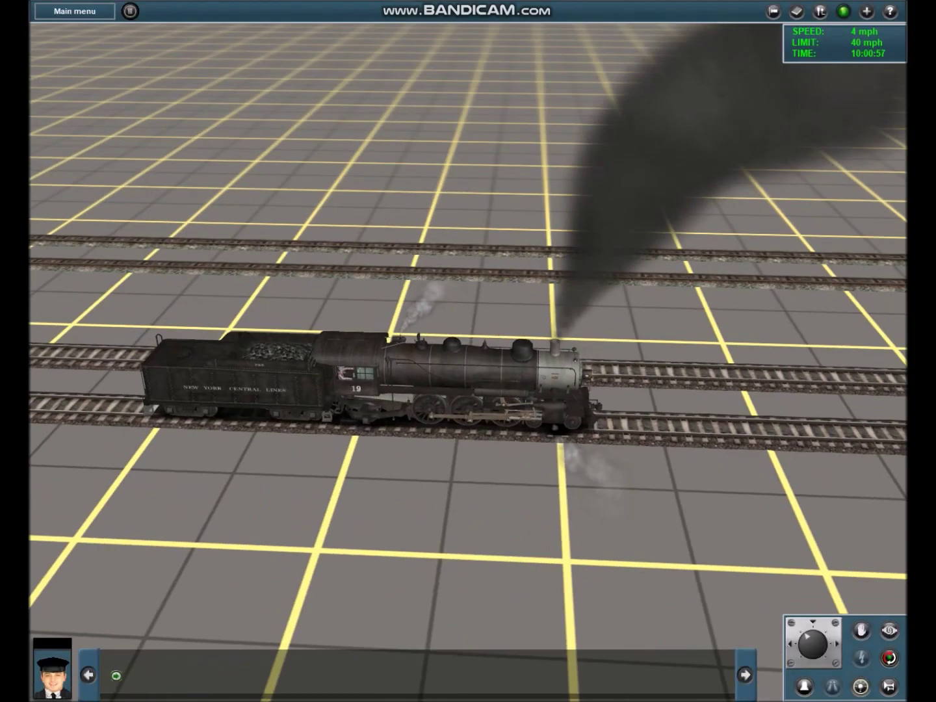
key("Right")
key("Right")
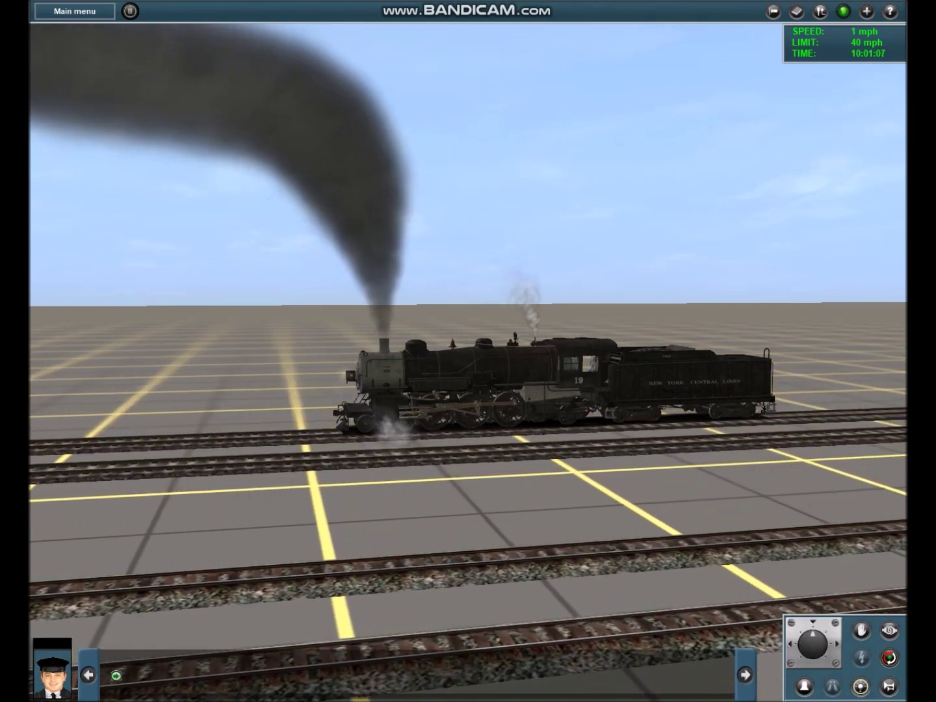
key("Right")
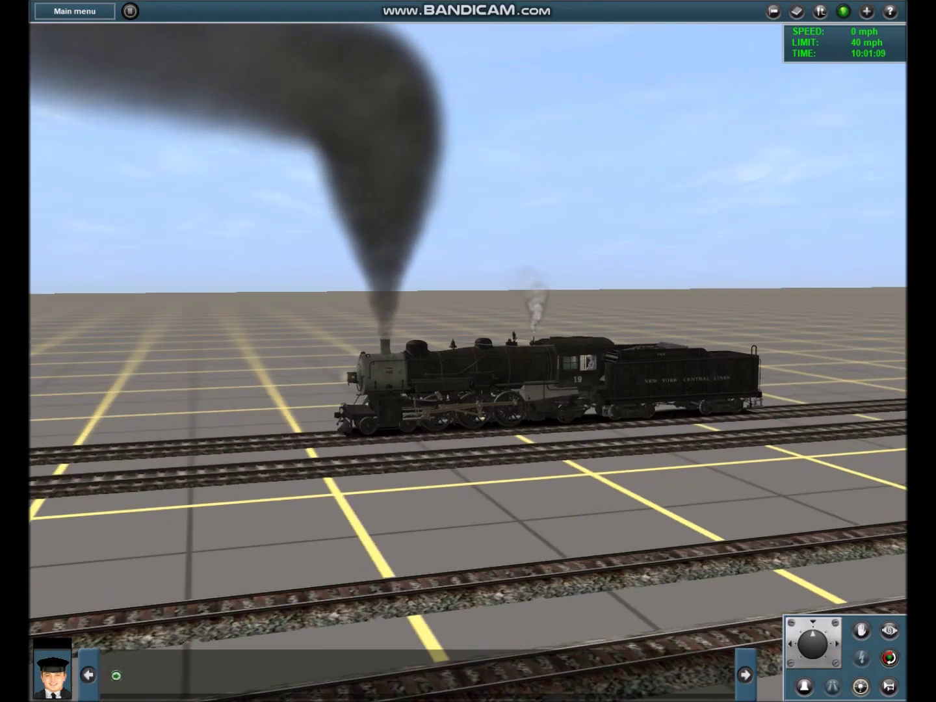